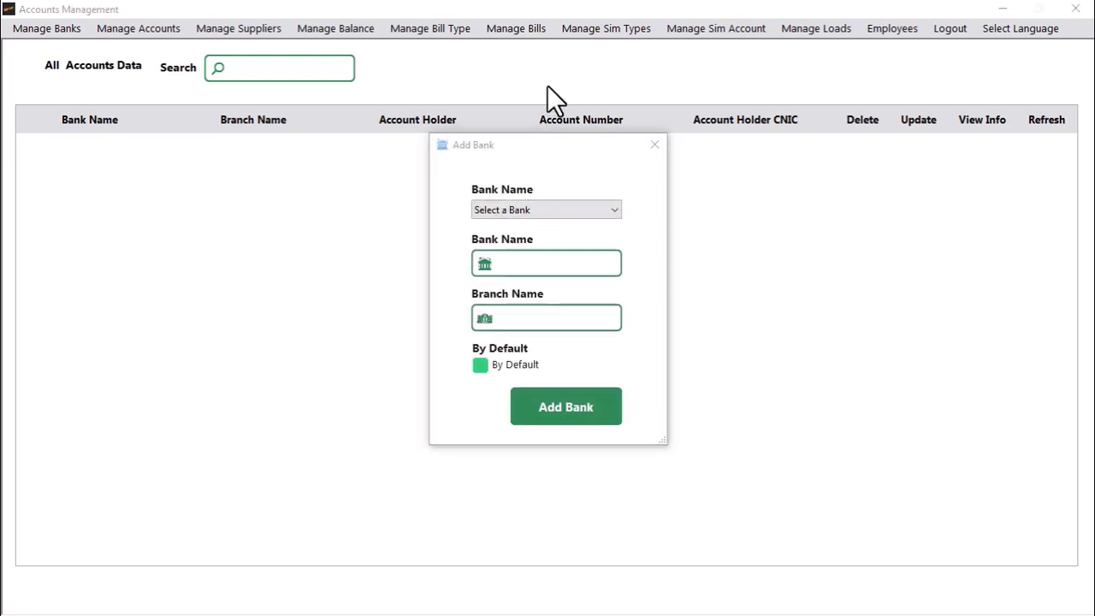
# Step: Enter Jazzcash as the bank name, save the new bank and confirm it was created
pyautogui.click(528, 262)
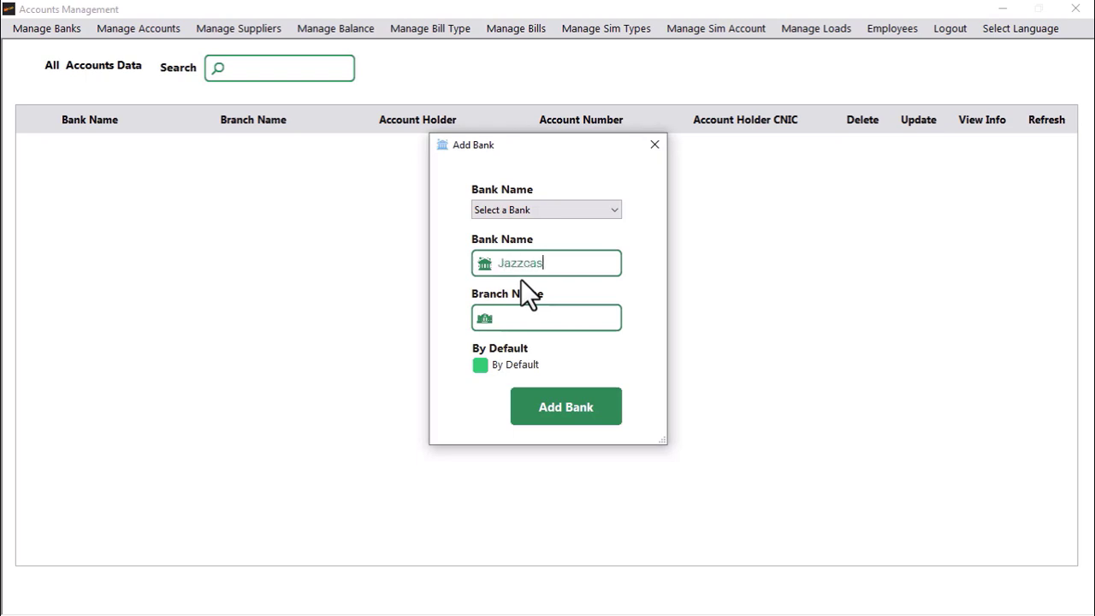
pyautogui.press('Tab')
pyautogui.click(596, 266)
pyautogui.write('H')
pyautogui.press('Tab')
pyautogui.click(611, 265)
pyautogui.press('BackSpace')
pyautogui.write('h')
pyautogui.click(575, 419)
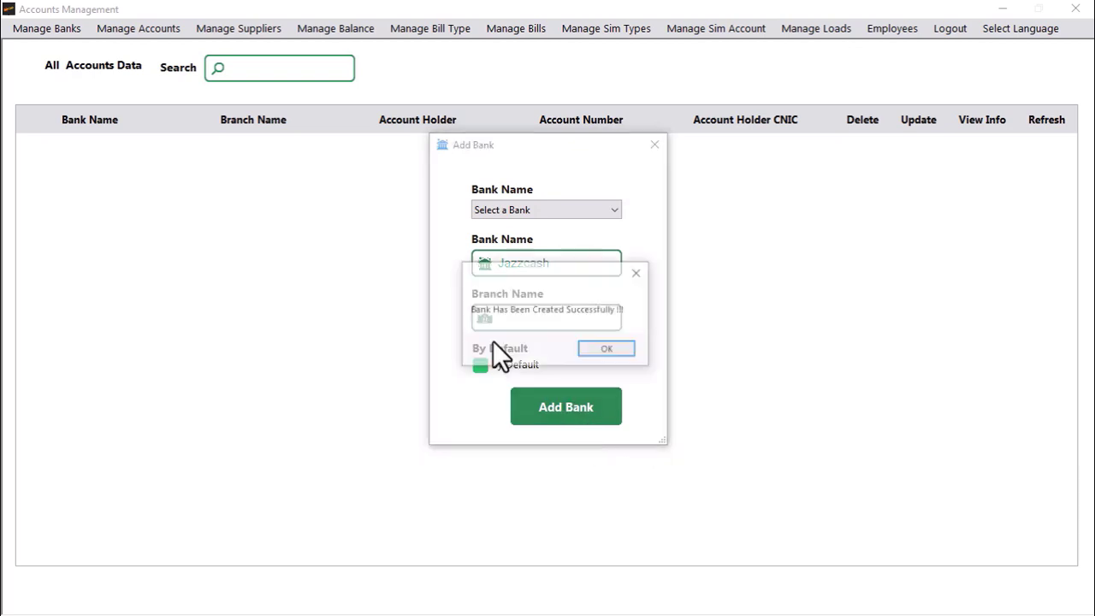
pyautogui.click(608, 347)
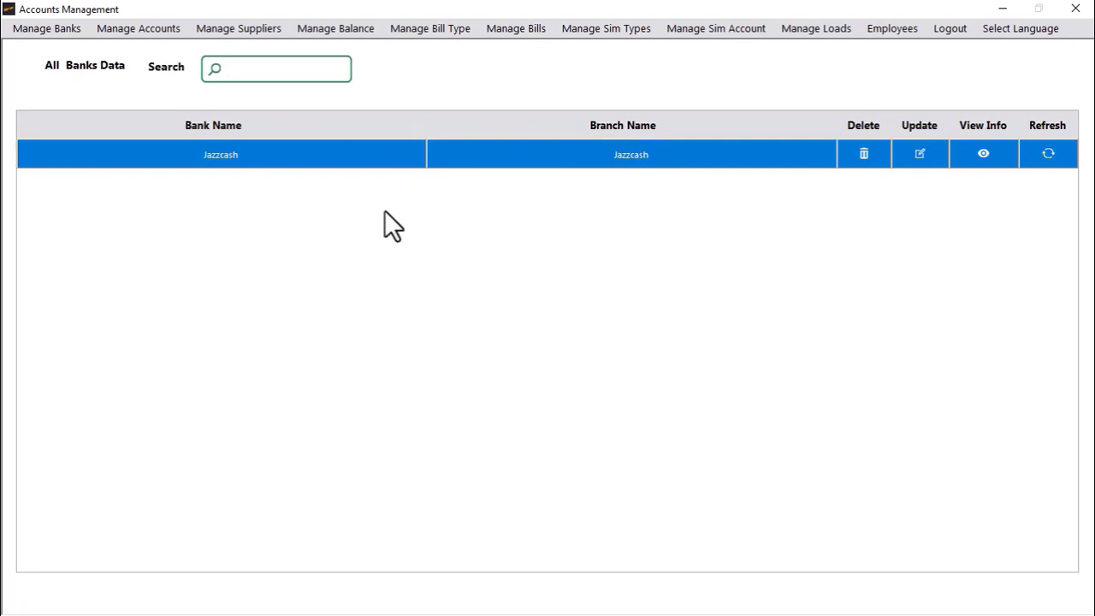
pyautogui.click(33, 31)
# Step: Add a bank named Easypaisa and confirm it was created
pyautogui.click(30, 48)
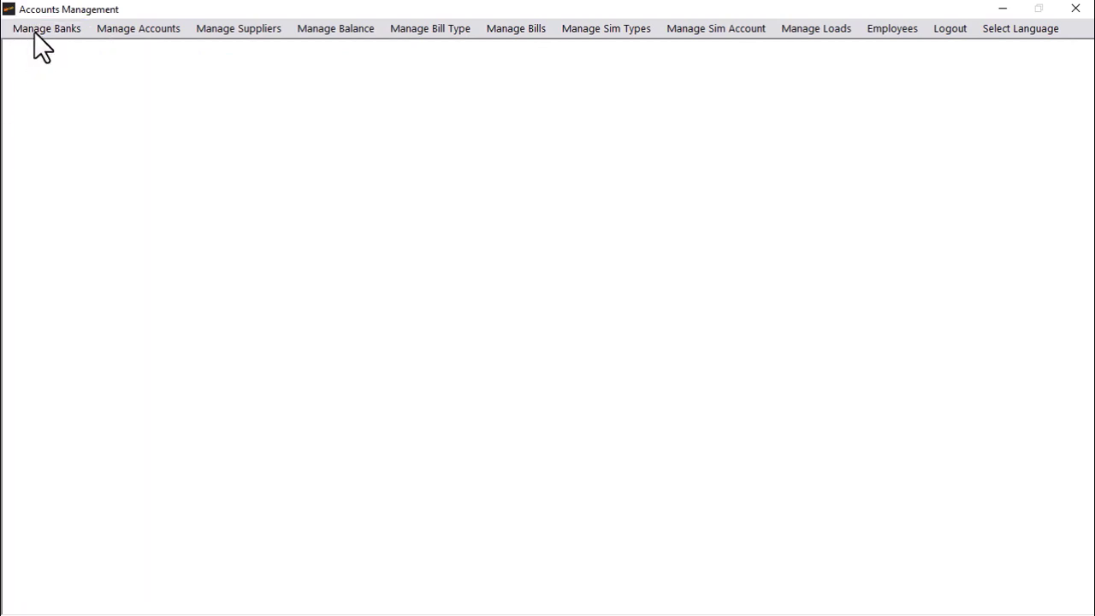
pyautogui.click(34, 32)
pyautogui.click(50, 60)
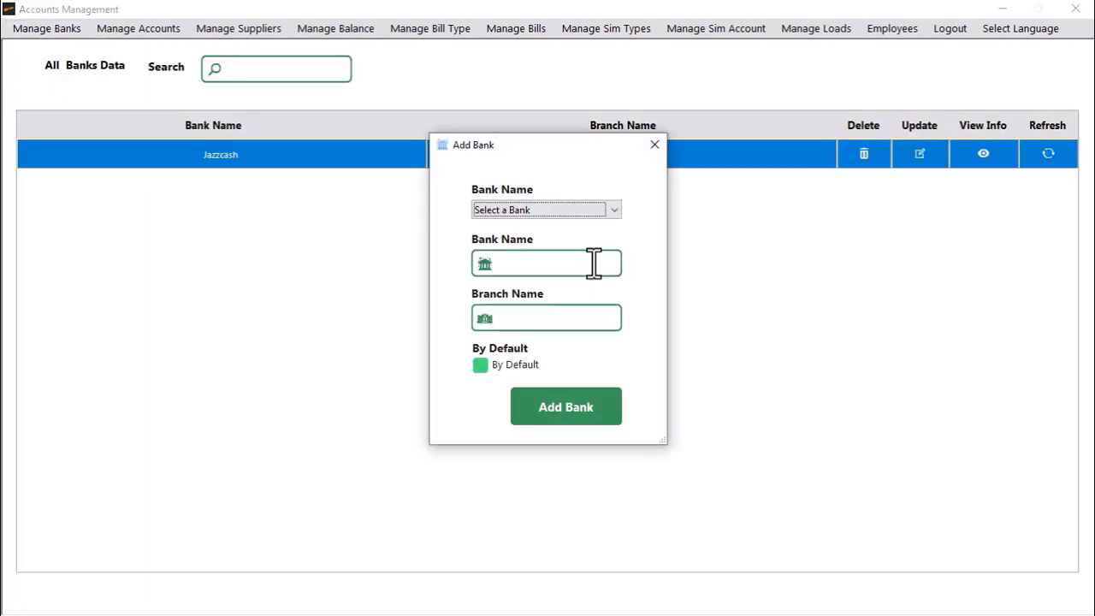
pyautogui.click(594, 263)
pyautogui.write('Easypa')
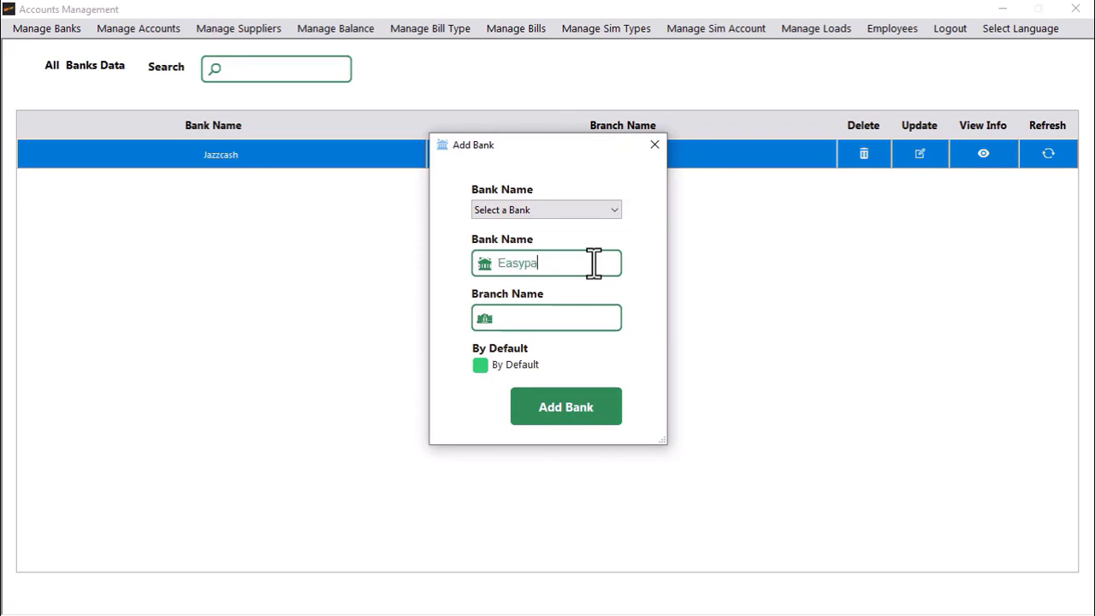
pyautogui.write('is')
pyautogui.write('A')
pyautogui.press('Tab')
pyautogui.click(588, 266)
pyautogui.press('BackSpace')
pyautogui.write('a')
pyautogui.press('Tab')
pyautogui.click(609, 417)
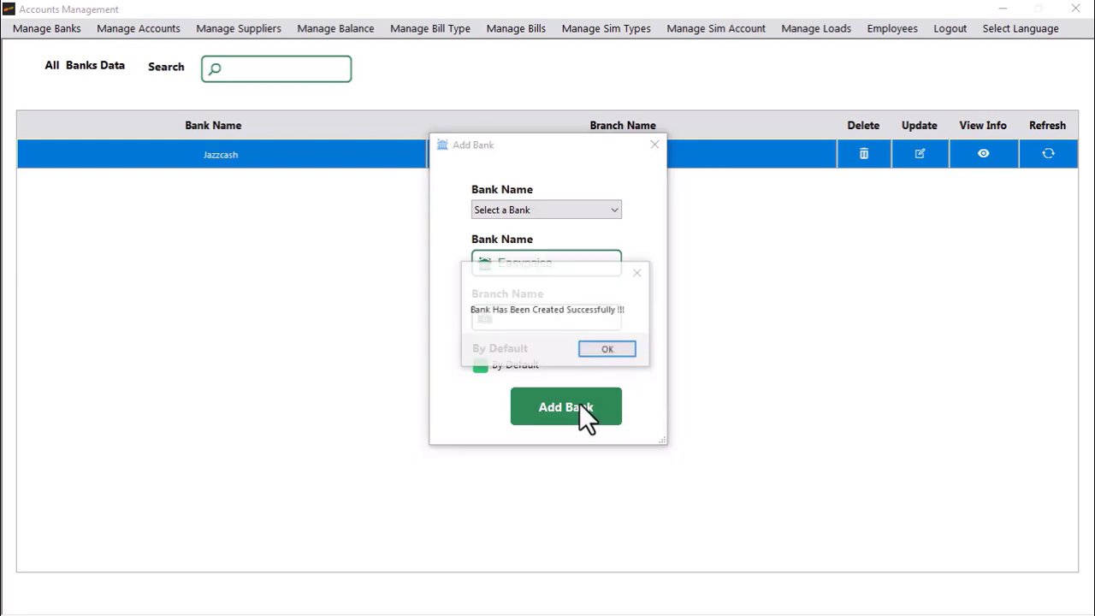
pyautogui.click(618, 354)
# Step: Add Meezan Bank with branch lahore and confirm it was created
pyautogui.click(48, 32)
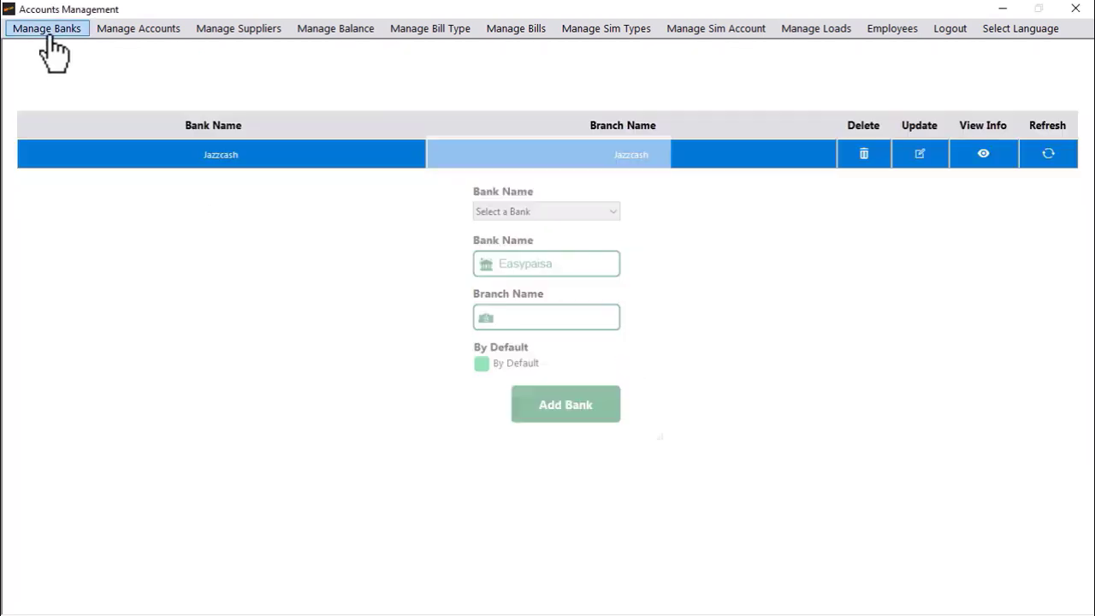
pyautogui.click(48, 33)
pyautogui.click(43, 64)
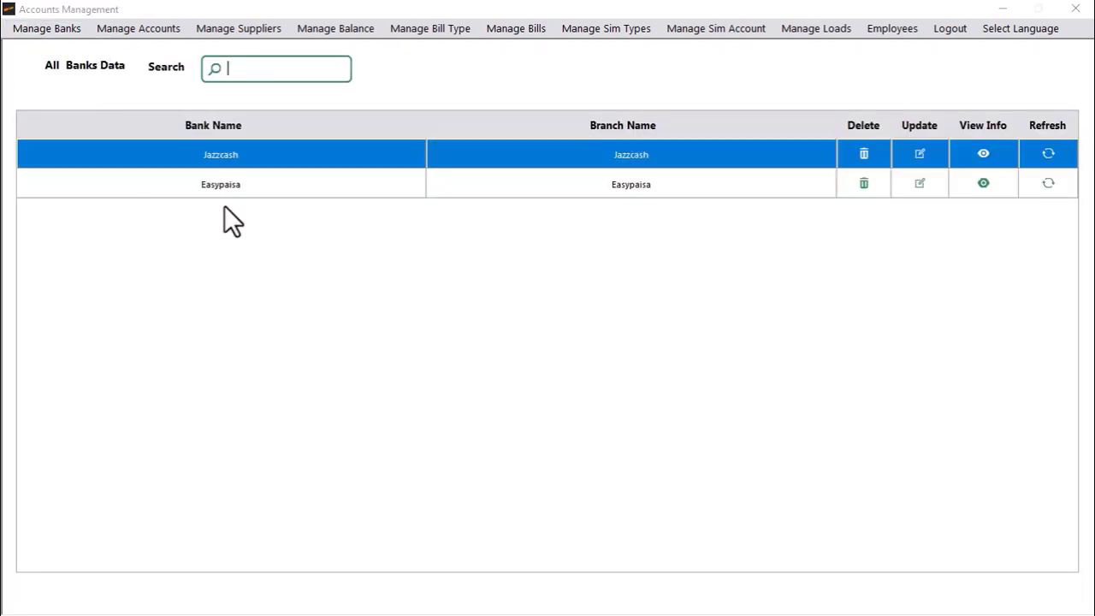
pyautogui.click(547, 262)
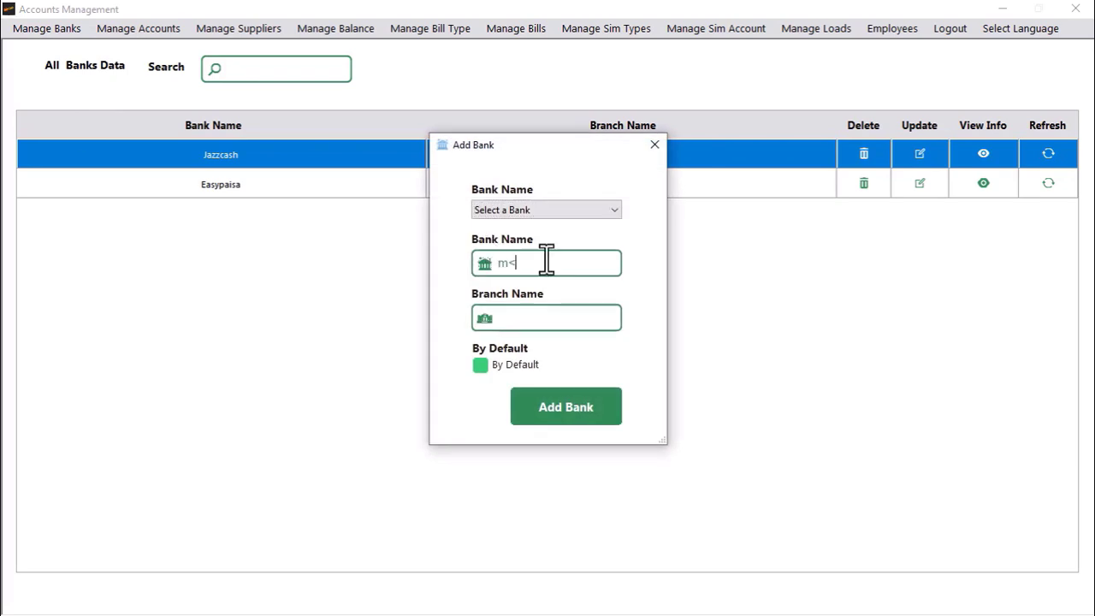
pyautogui.write('MCB')
pyautogui.press('BackSpace')
pyautogui.press('BackSpace')
pyautogui.press('BackSpace')
pyautogui.write('Meezan')
pyautogui.write(' Bnak')
pyautogui.press('BackSpace')
pyautogui.press('BackSpace')
pyautogui.write('a')
pyautogui.press('BackSpace')
pyautogui.press('BackSpace')
pyautogui.write('anklahore')
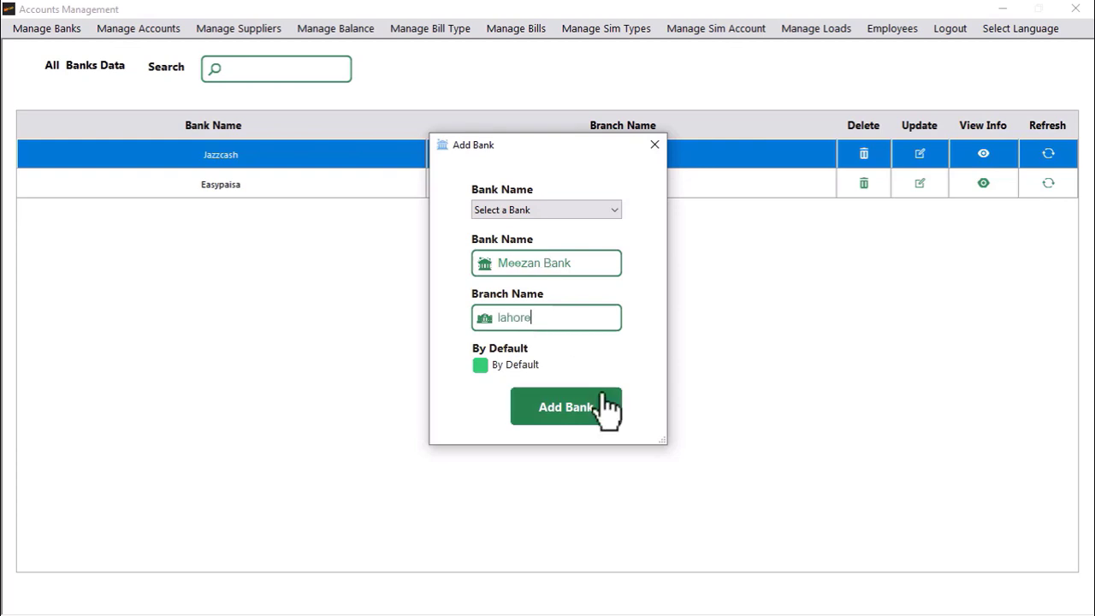
pyautogui.click(566, 406)
pyautogui.click(613, 346)
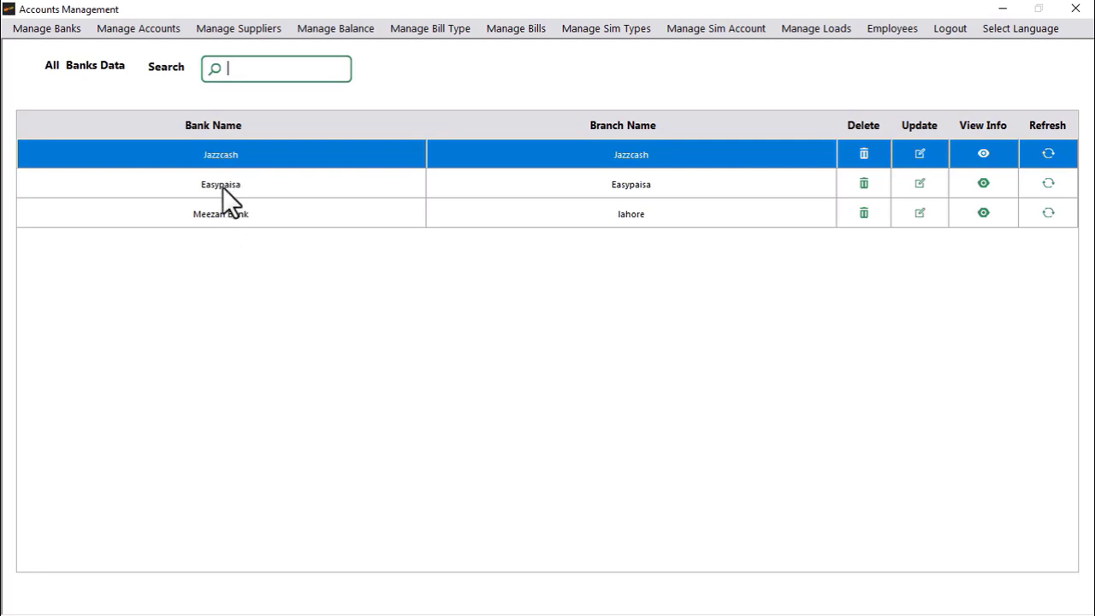
# Step: Create a Jazzcash account with the holder's name, account number and CNIC
pyautogui.click(117, 35)
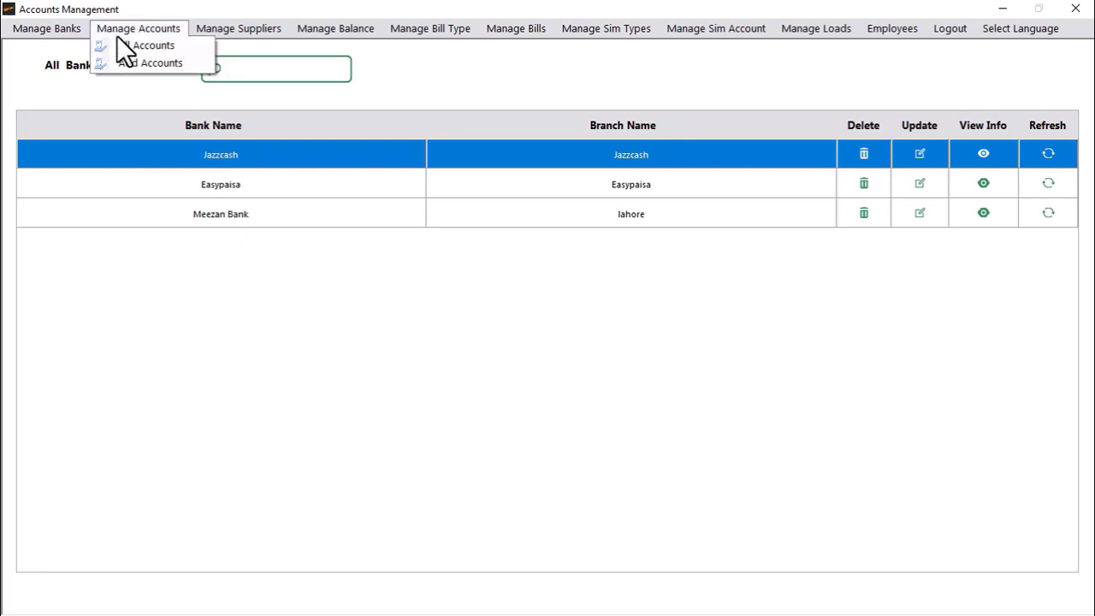
pyautogui.click(133, 64)
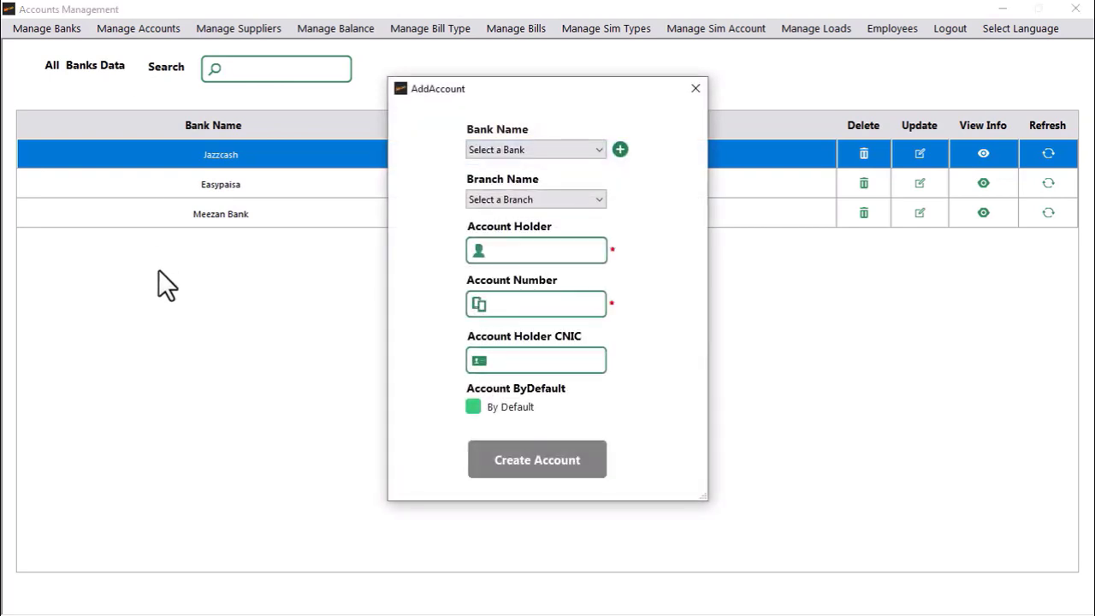
pyautogui.click(479, 154)
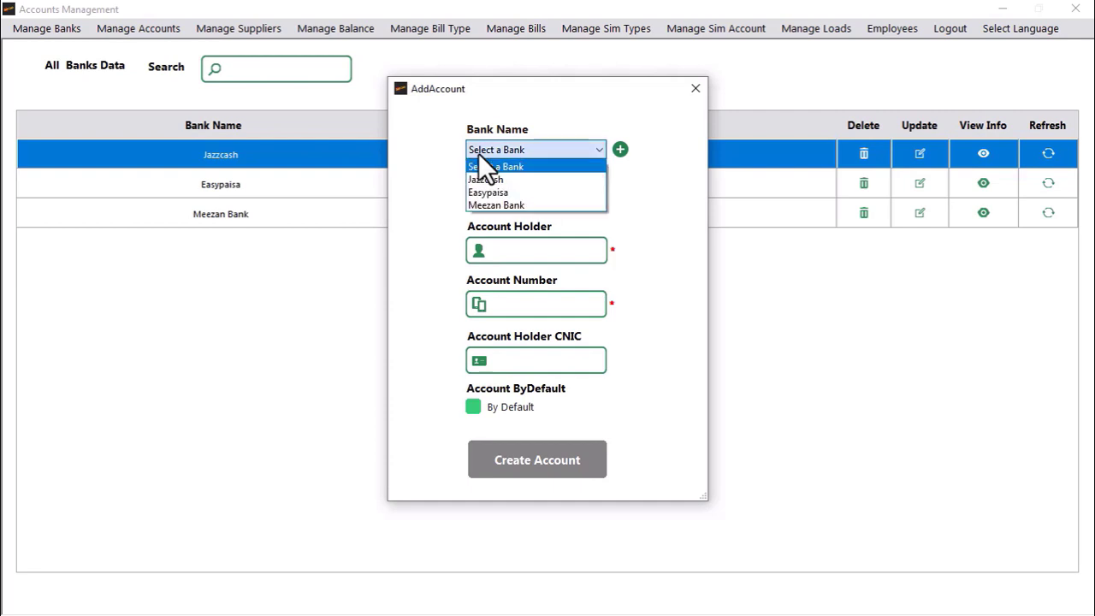
pyautogui.click(485, 179)
pyautogui.click(522, 255)
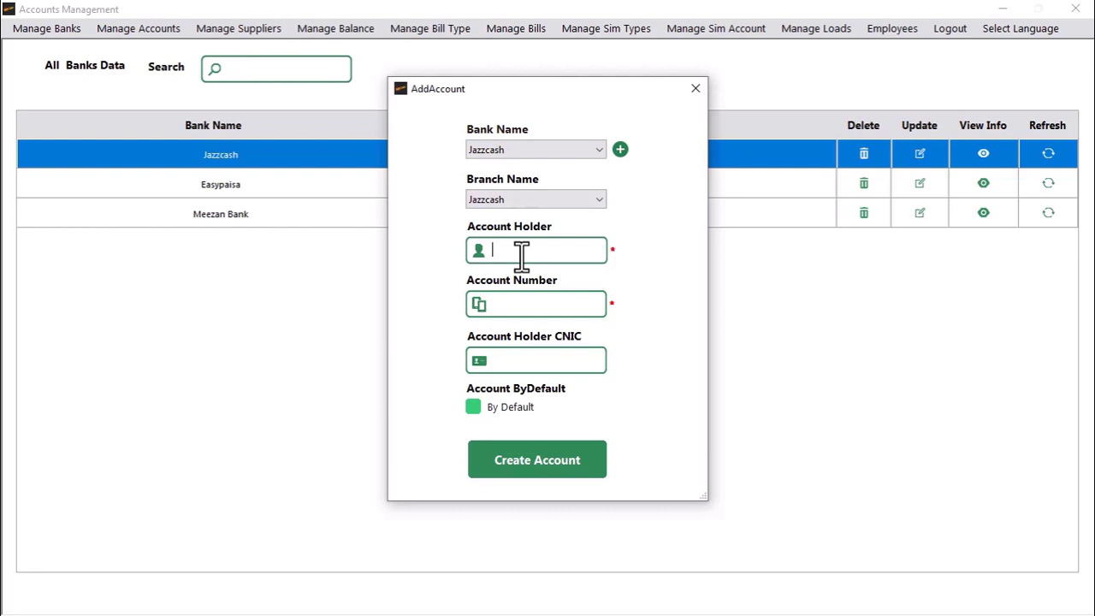
pyautogui.write('So')
pyautogui.press('BackSpace')
pyautogui.write('hoaib')
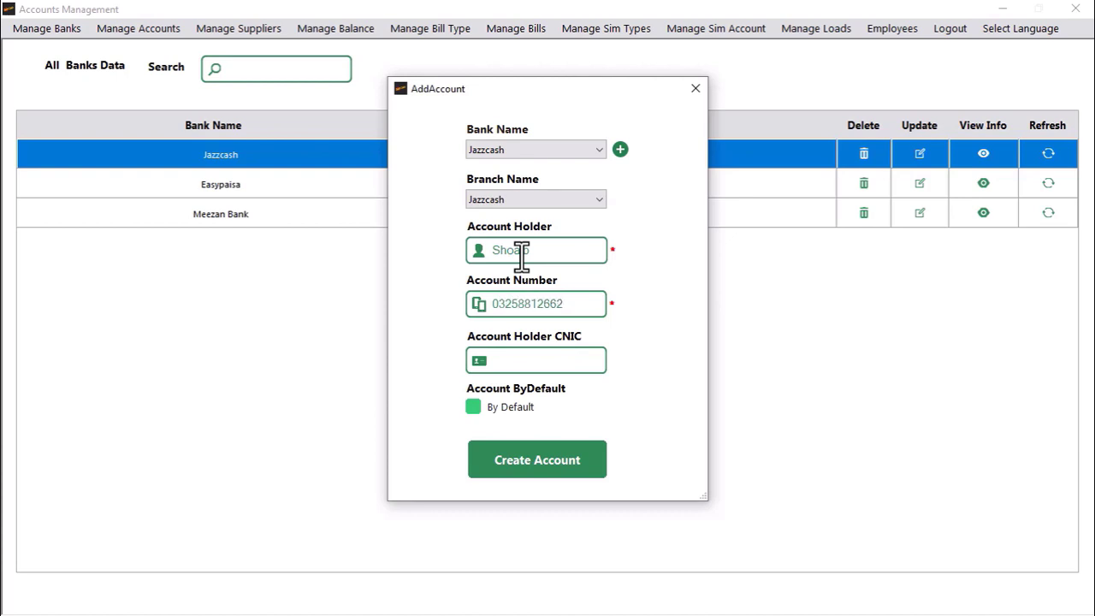
pyautogui.click(544, 351)
pyautogui.write('1111111')
pyautogui.click(541, 462)
pyautogui.click(614, 353)
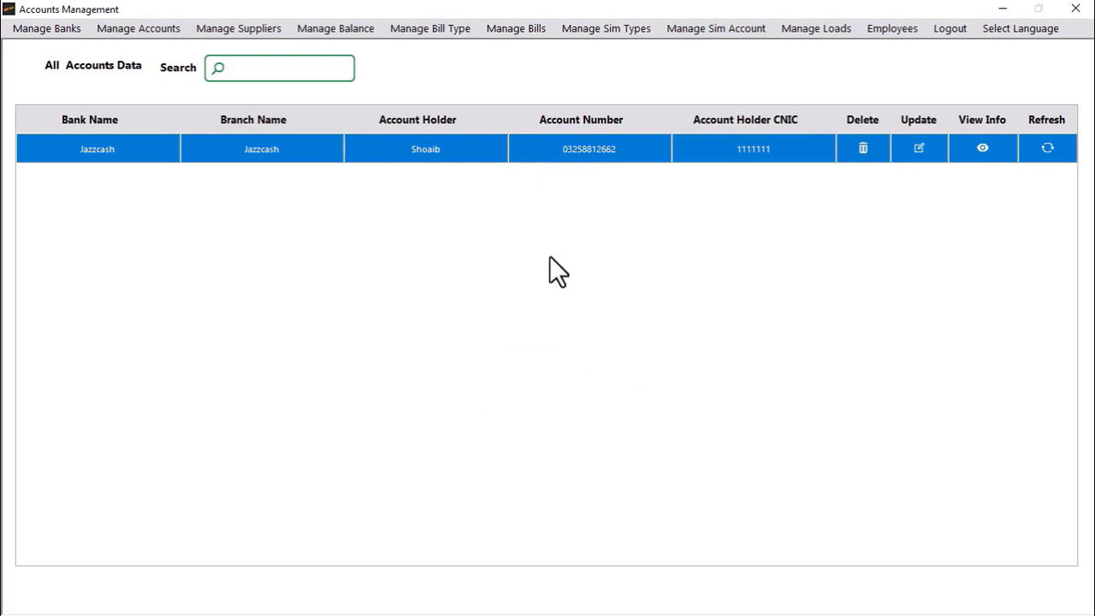
# Step: Start a new account and set its bank to Easypaisa
pyautogui.click(155, 35)
pyautogui.click(150, 47)
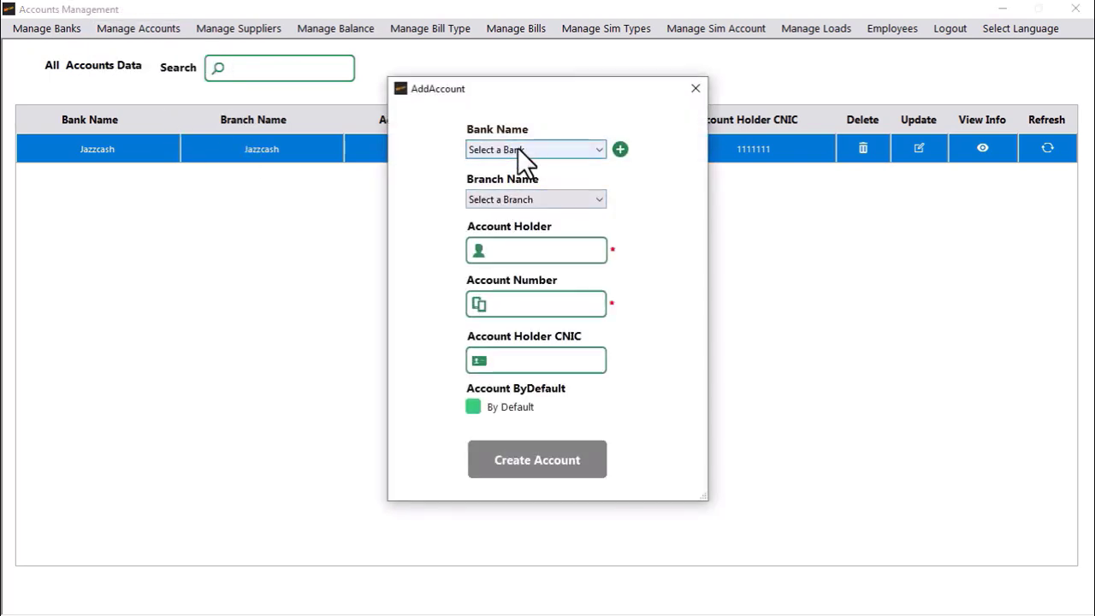
pyautogui.click(517, 150)
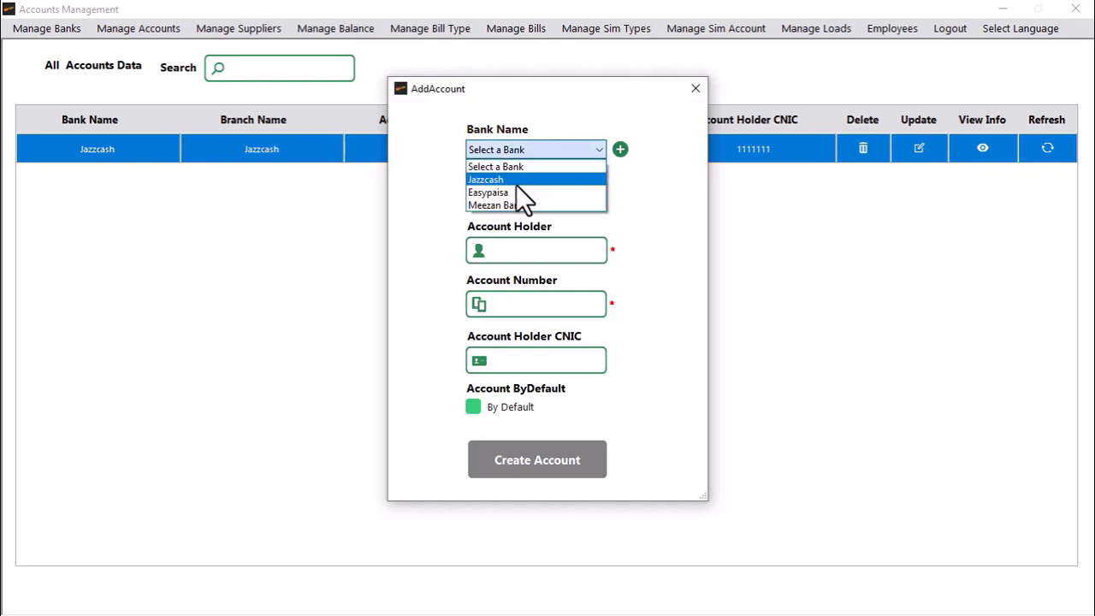
pyautogui.click(516, 180)
pyautogui.click(526, 251)
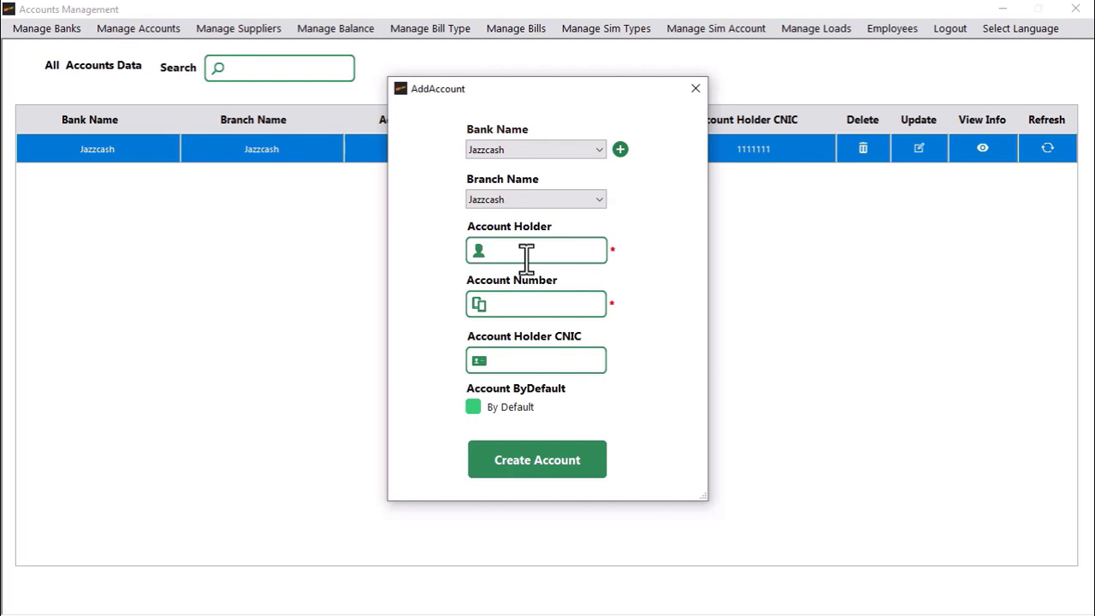
pyautogui.click(526, 296)
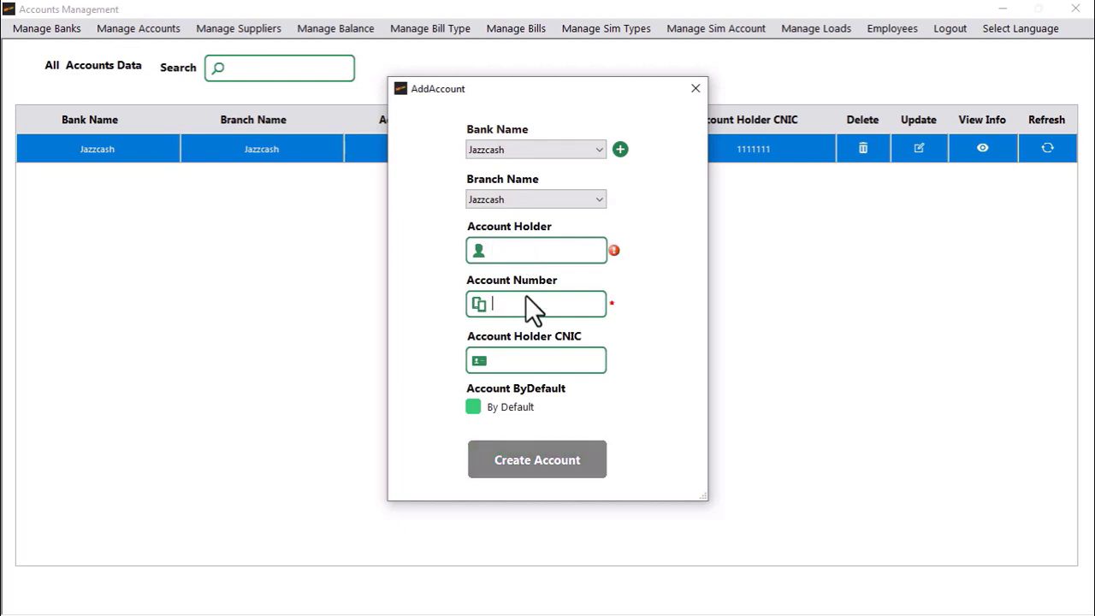
pyautogui.click(516, 154)
pyautogui.click(509, 177)
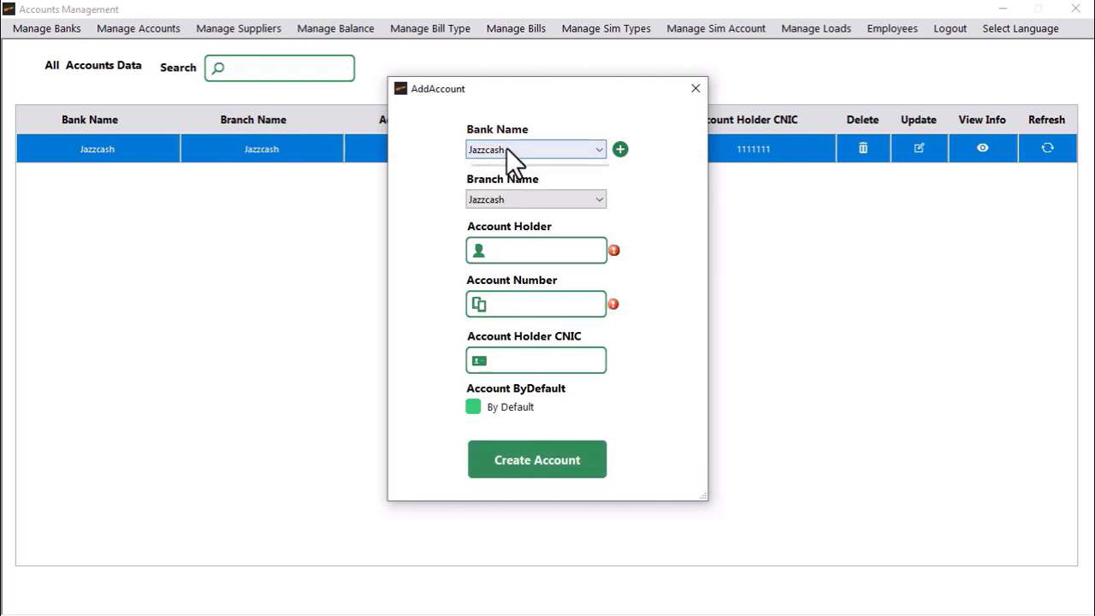
pyautogui.click(506, 149)
pyautogui.click(513, 190)
# Step: Fill in the holder's name, account number and CNIC, then create the Easypaisa account
pyautogui.click(515, 251)
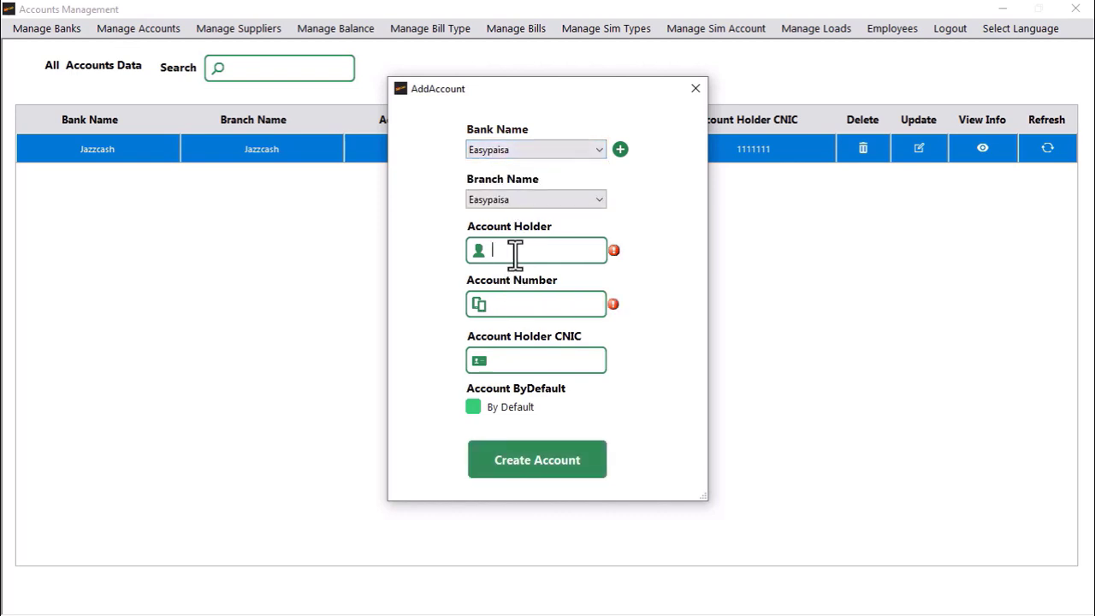
pyautogui.write('Ali')
pyautogui.press('Tab')
pyautogui.write('00000000')
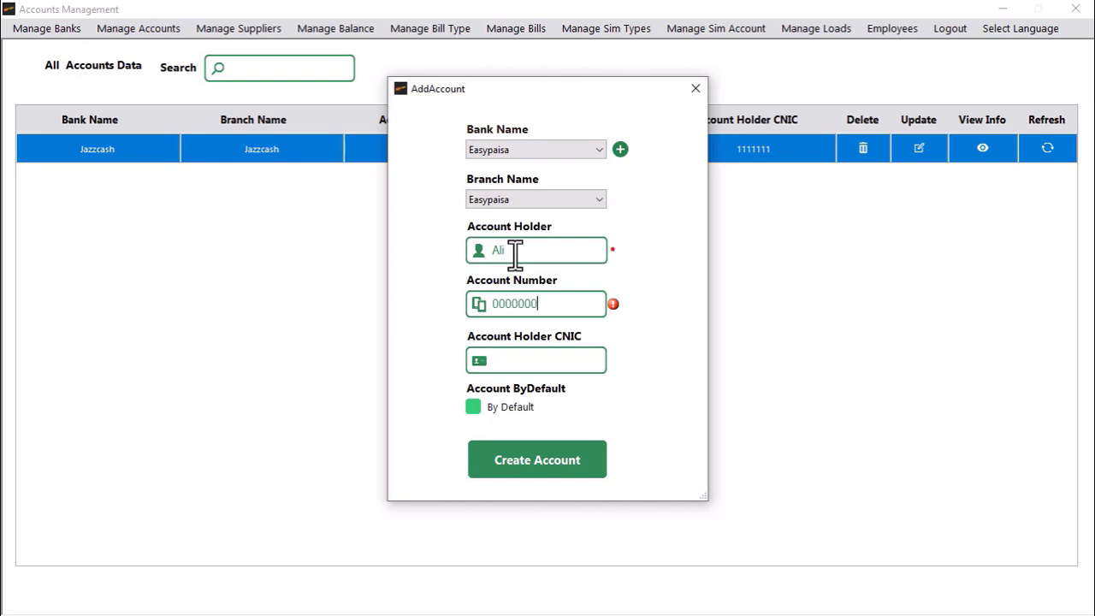
pyautogui.press('Tab')
pyautogui.write('1111')
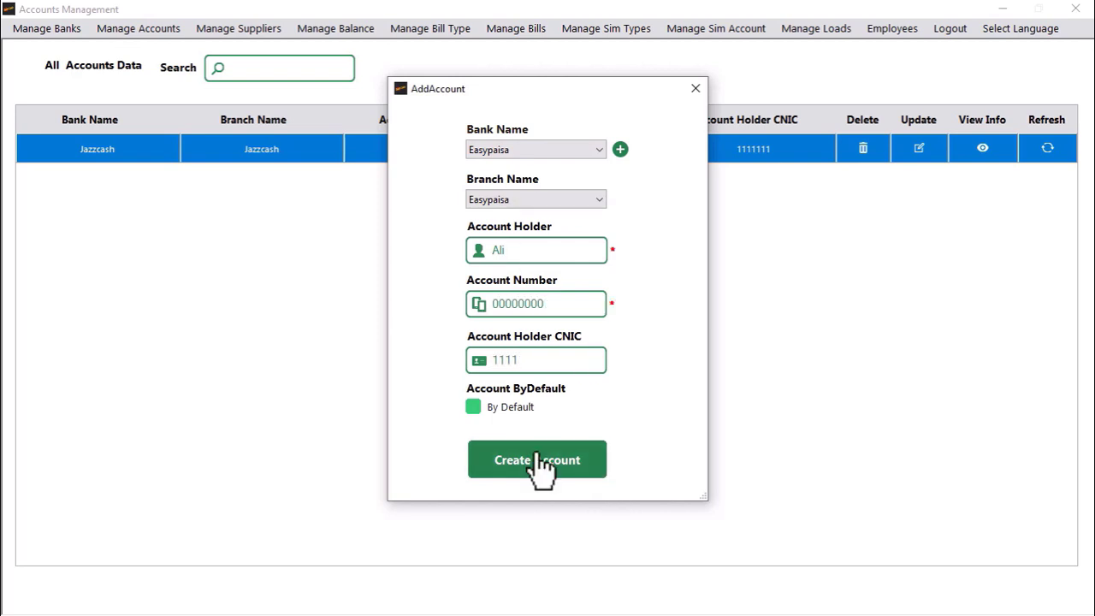
pyautogui.click(542, 463)
pyautogui.click(618, 345)
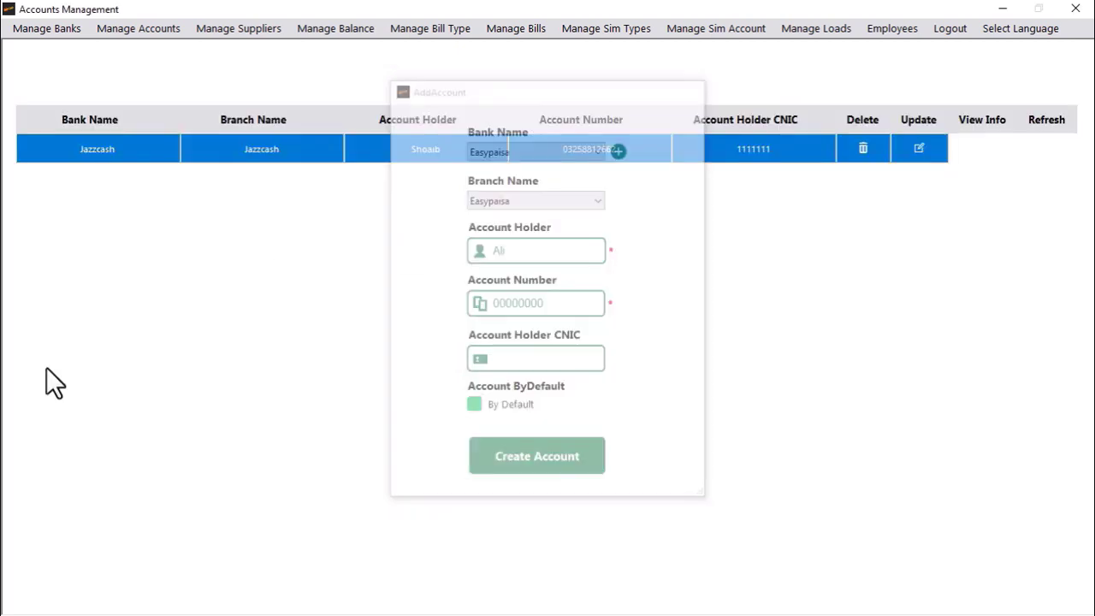
# Step: Create a Meezan Bank account with the holder's name, account number and CNIC
pyautogui.click(131, 28)
pyautogui.click(141, 63)
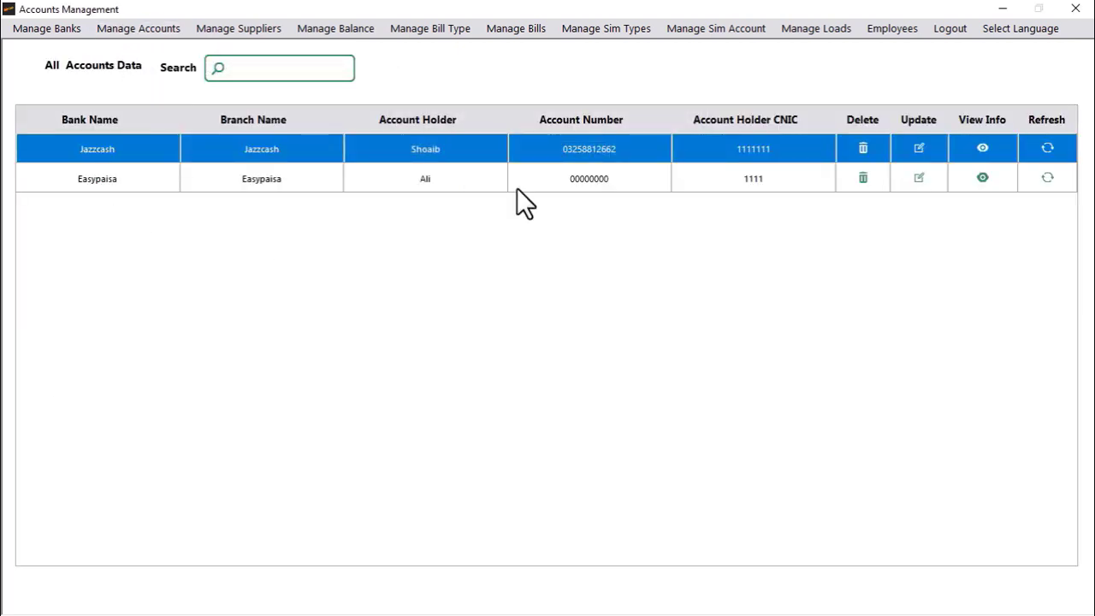
pyautogui.click(522, 151)
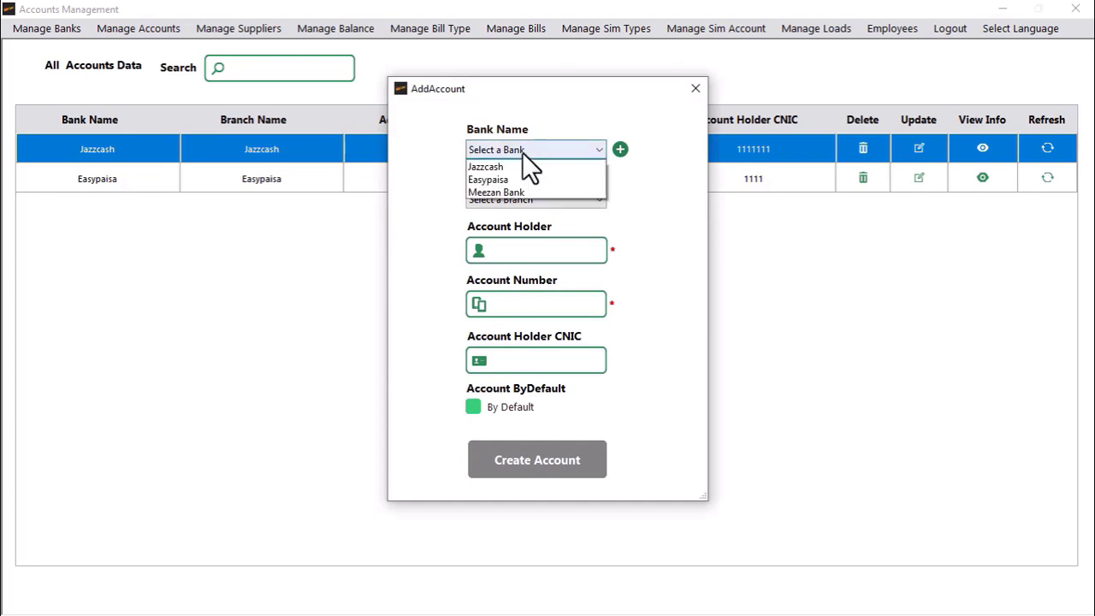
pyautogui.click(512, 202)
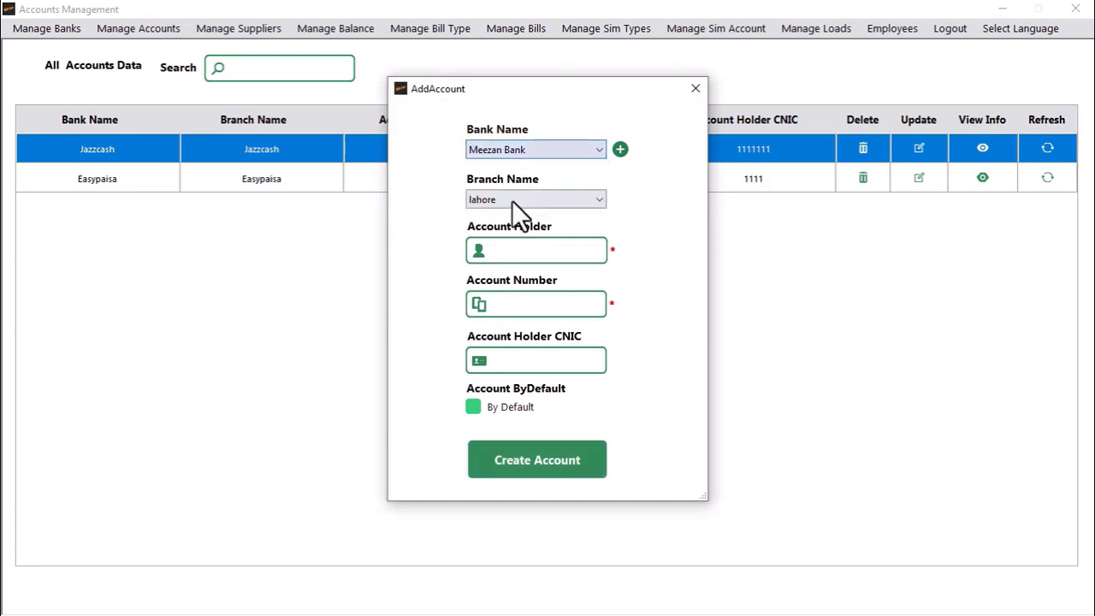
pyautogui.click(536, 254)
pyautogui.write('Hamza')
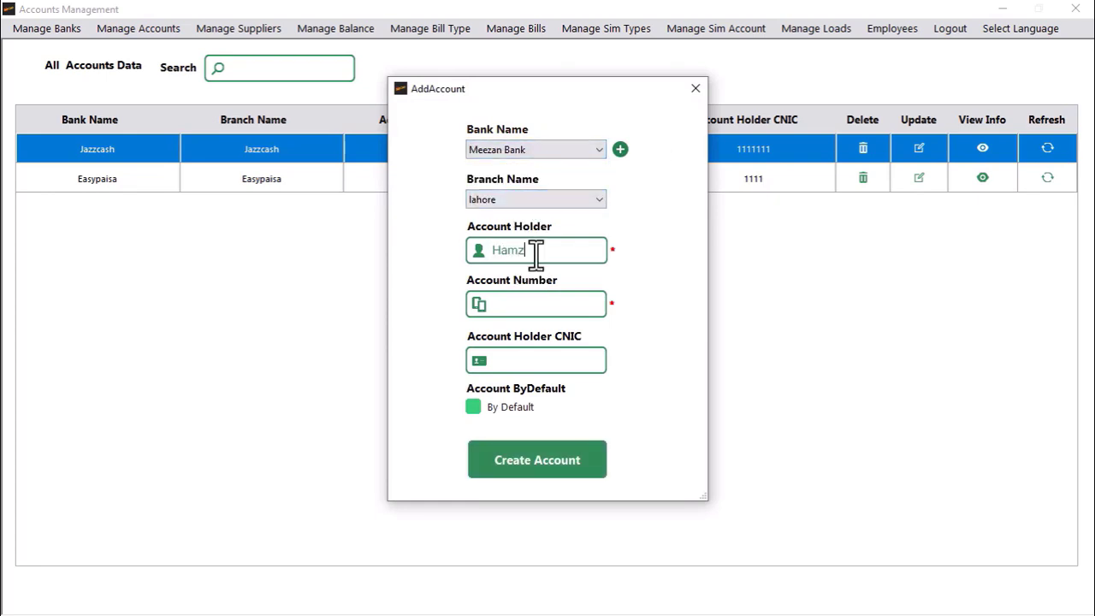
pyautogui.press('Tab')
pyautogui.write('555555')
pyautogui.press('Tab')
pyautogui.write('212121')
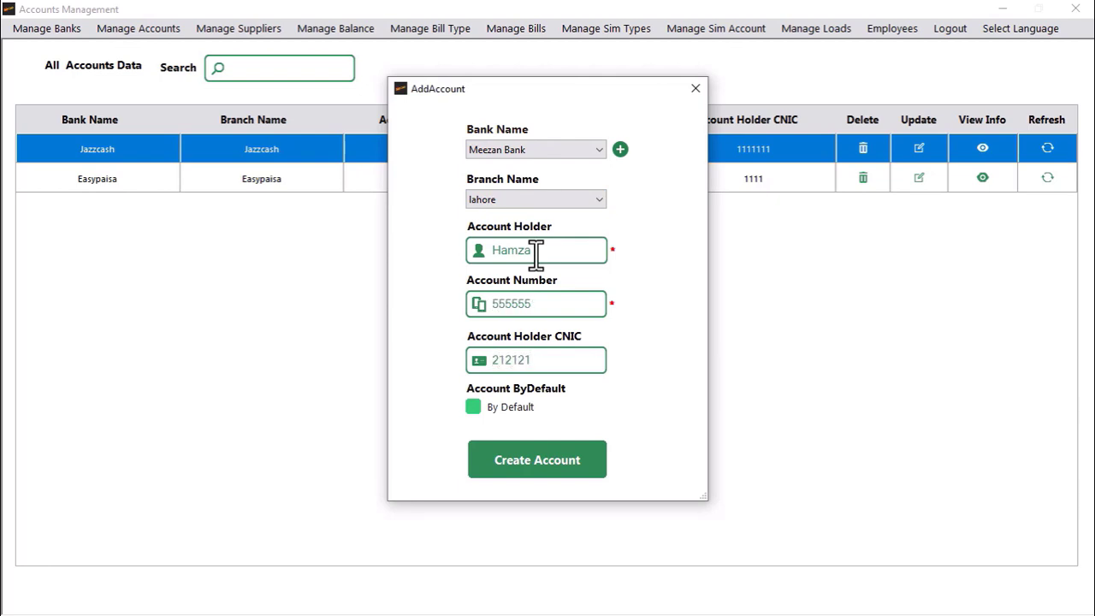
pyautogui.click(521, 462)
pyautogui.click(611, 351)
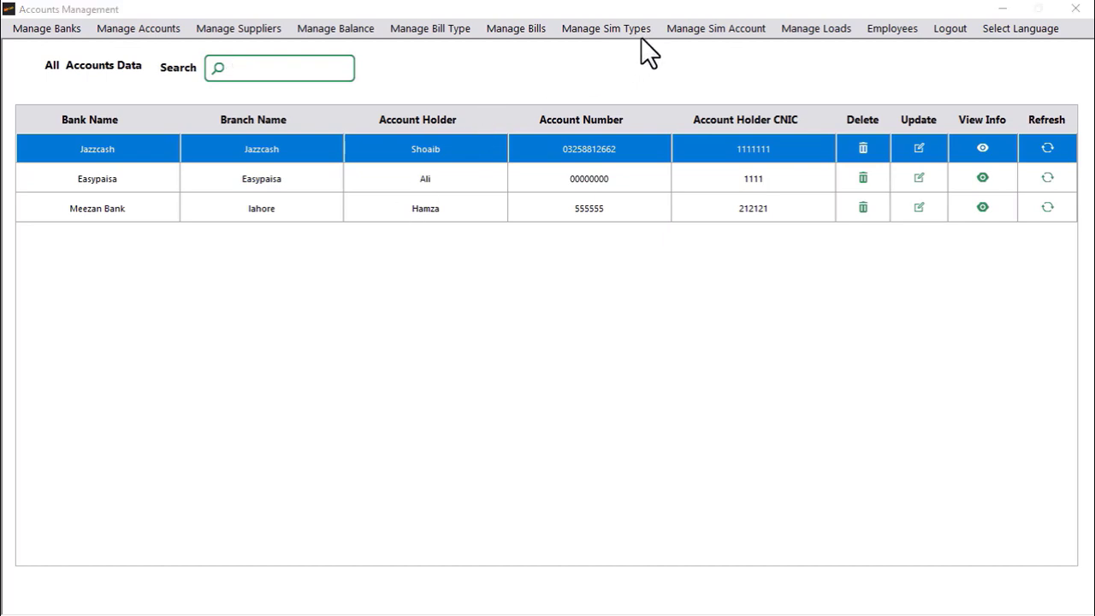
# Step: Start a customer deposit into the Jazzcash account
pyautogui.click(354, 31)
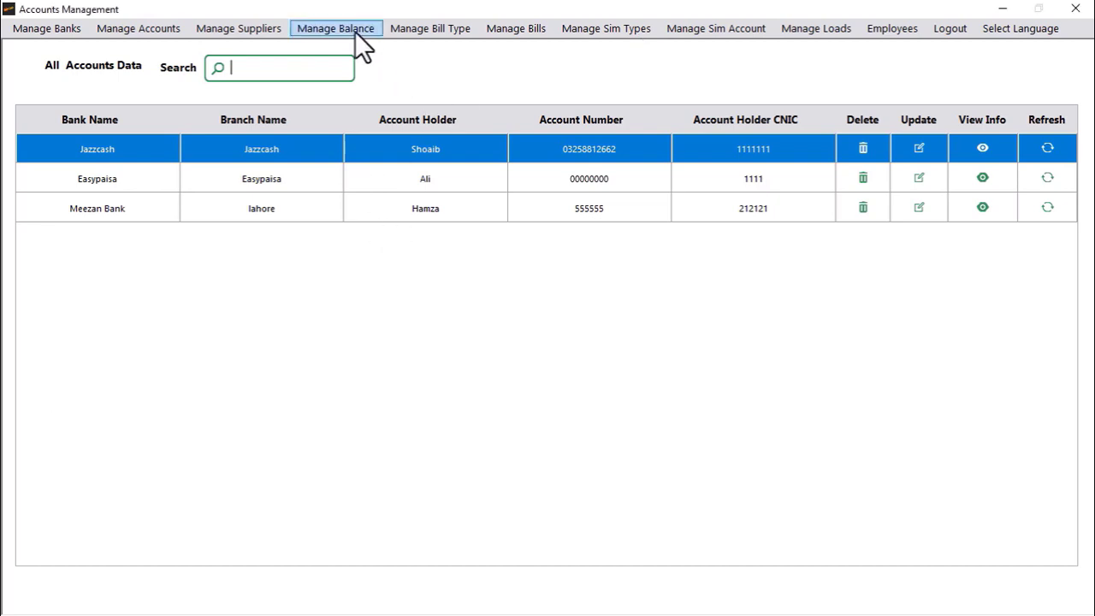
pyautogui.click(316, 33)
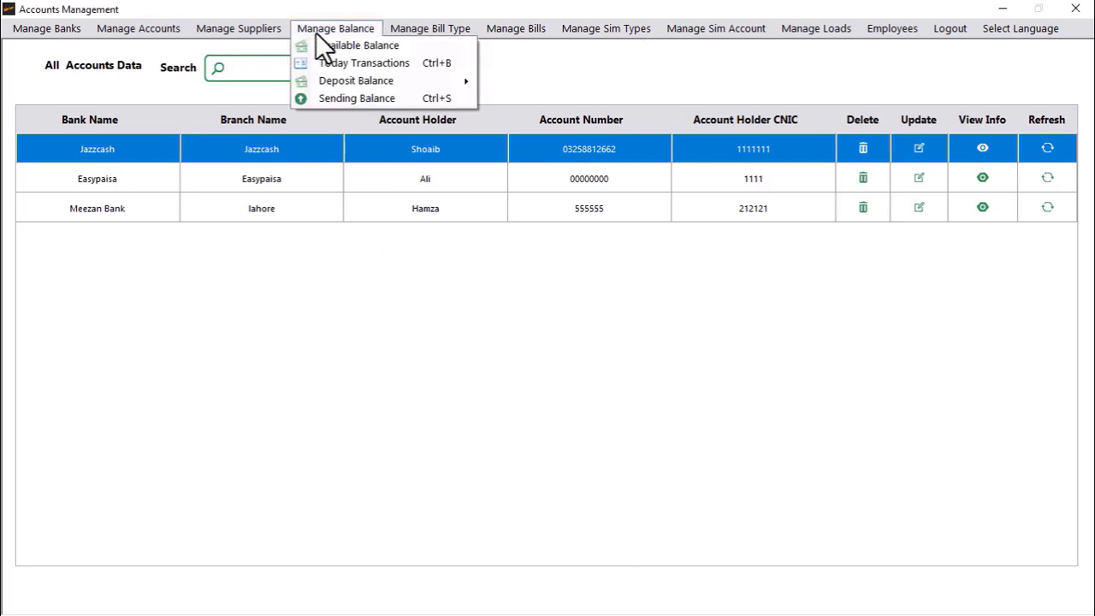
pyautogui.moveTo(365, 79)
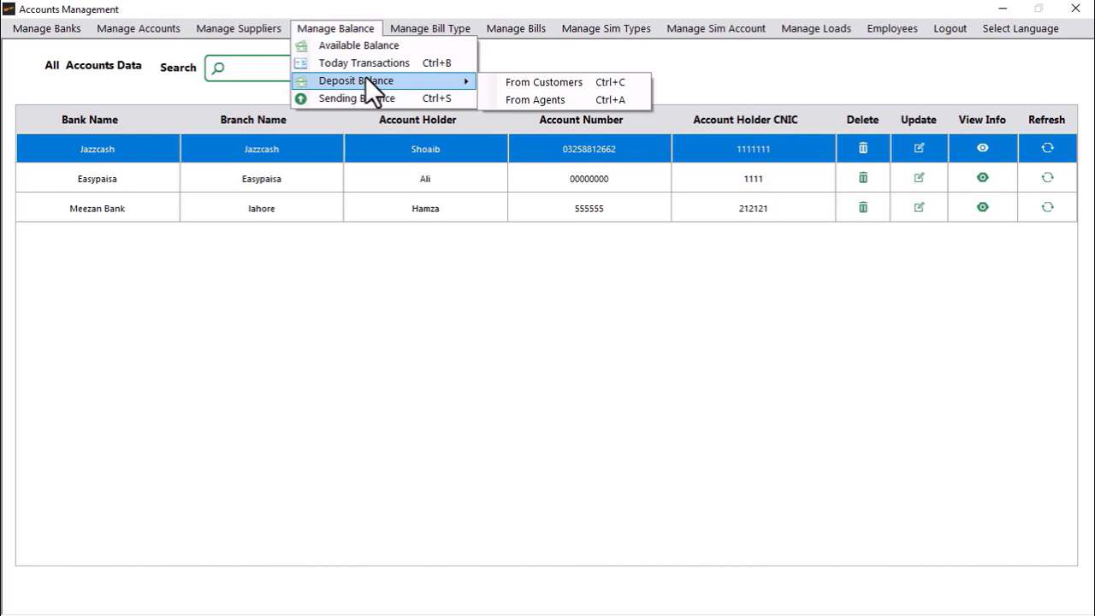
pyautogui.click(514, 83)
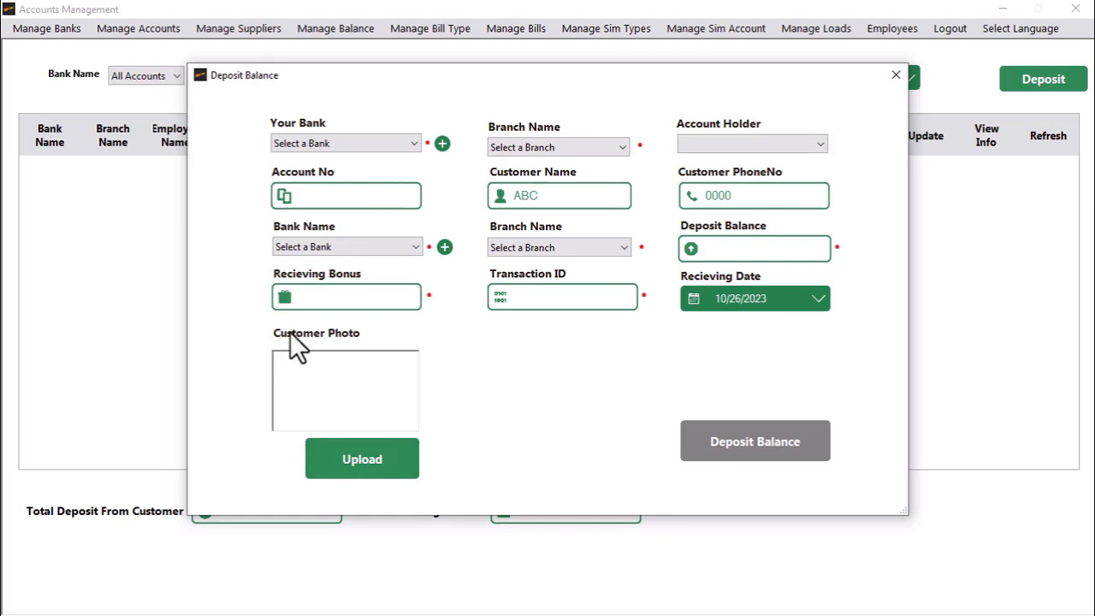
pyautogui.click(337, 143)
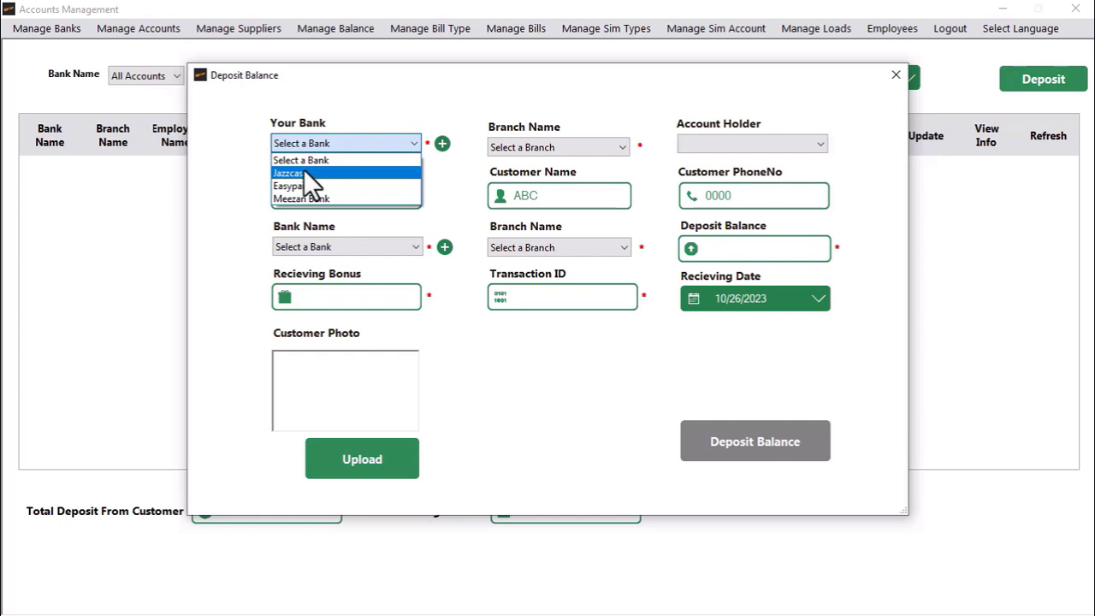
pyautogui.click(304, 171)
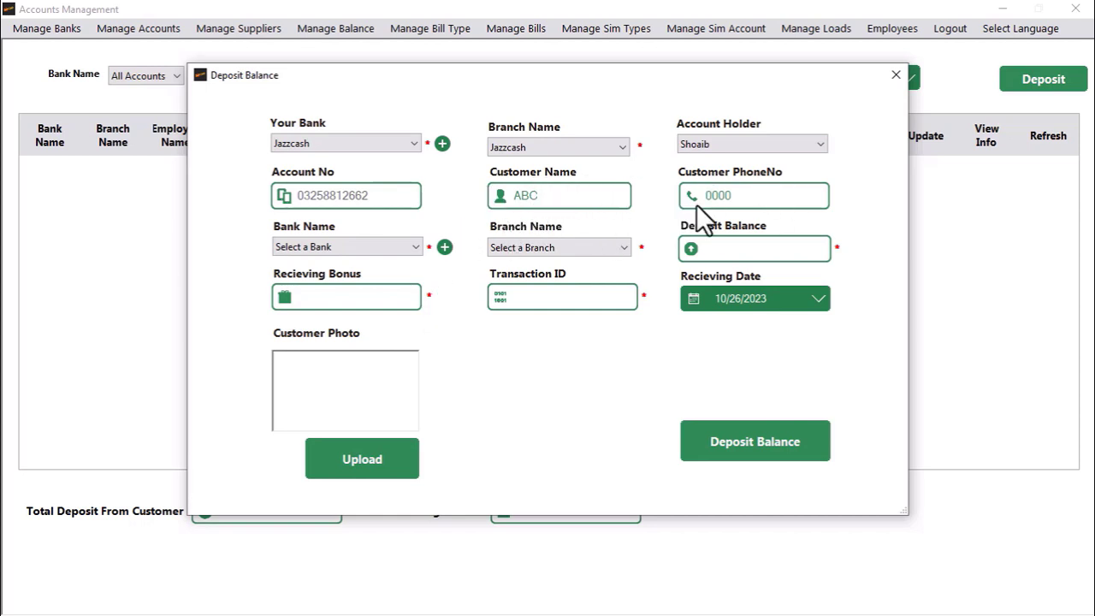
# Step: Enter the customer's name and phone number, and choose Jazzcash as the sending bank
pyautogui.doubleClick(552, 196)
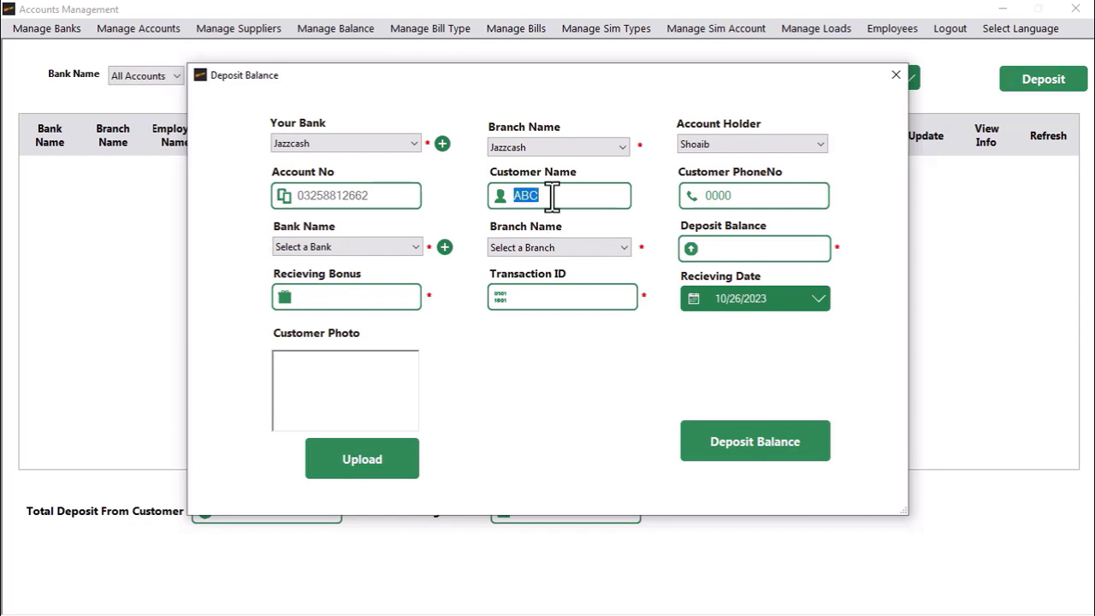
pyautogui.press('BackSpace')
pyautogui.write('abc')
pyautogui.press('Tab')
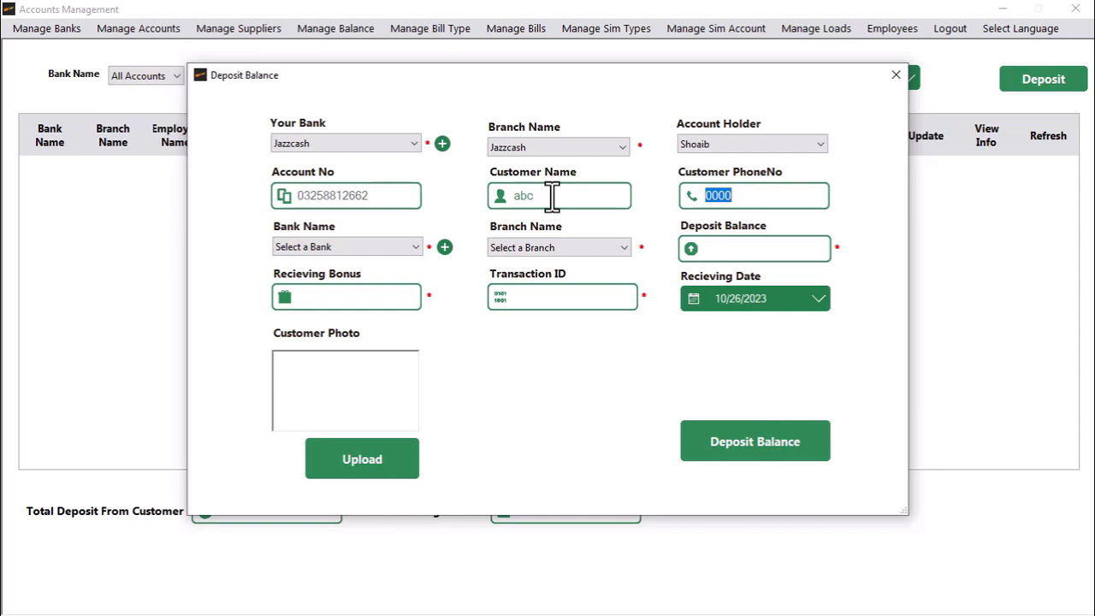
pyautogui.press('BackSpace')
pyautogui.write('441454545')
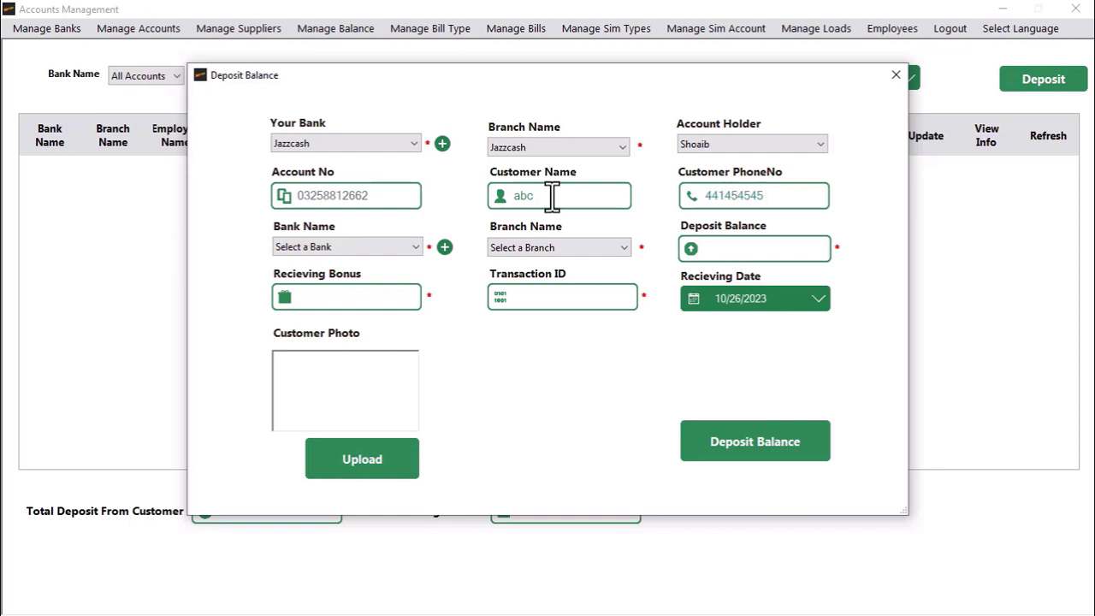
pyautogui.press('Tab')
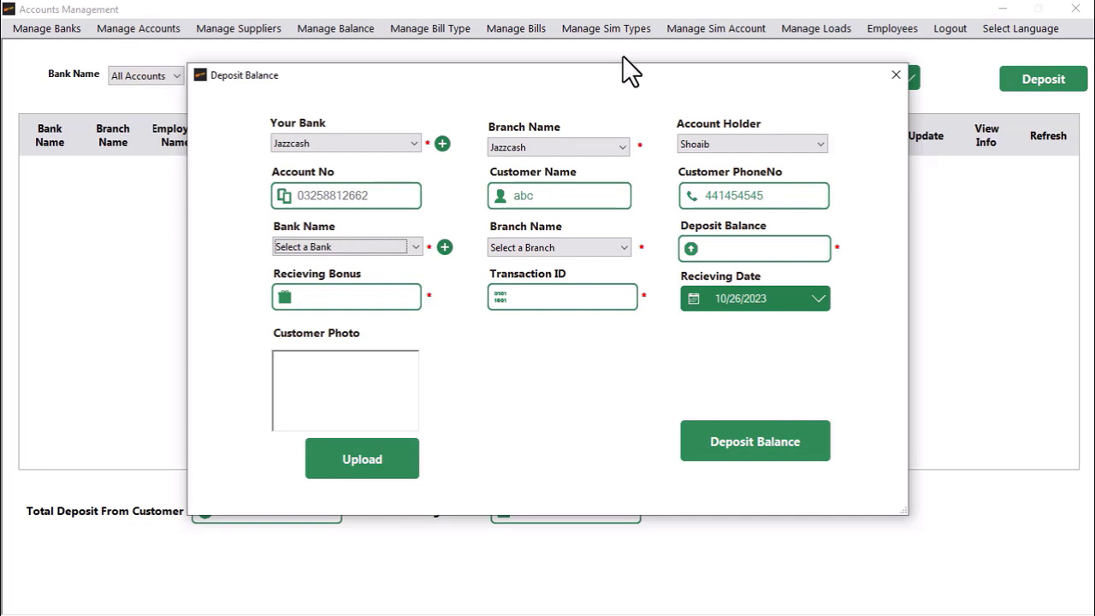
pyautogui.click(729, 18)
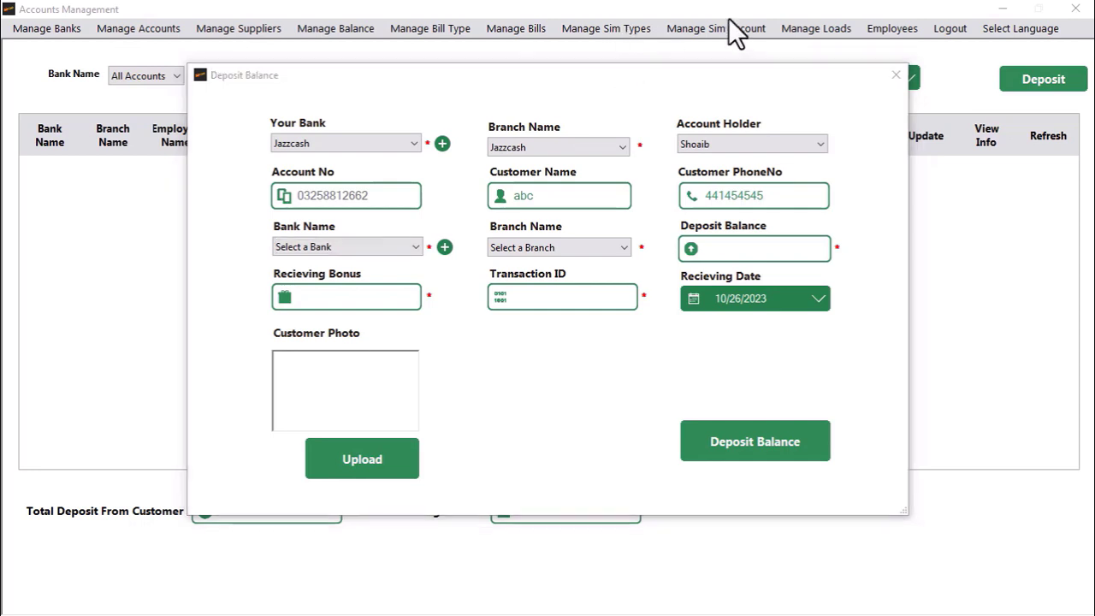
pyautogui.click(330, 248)
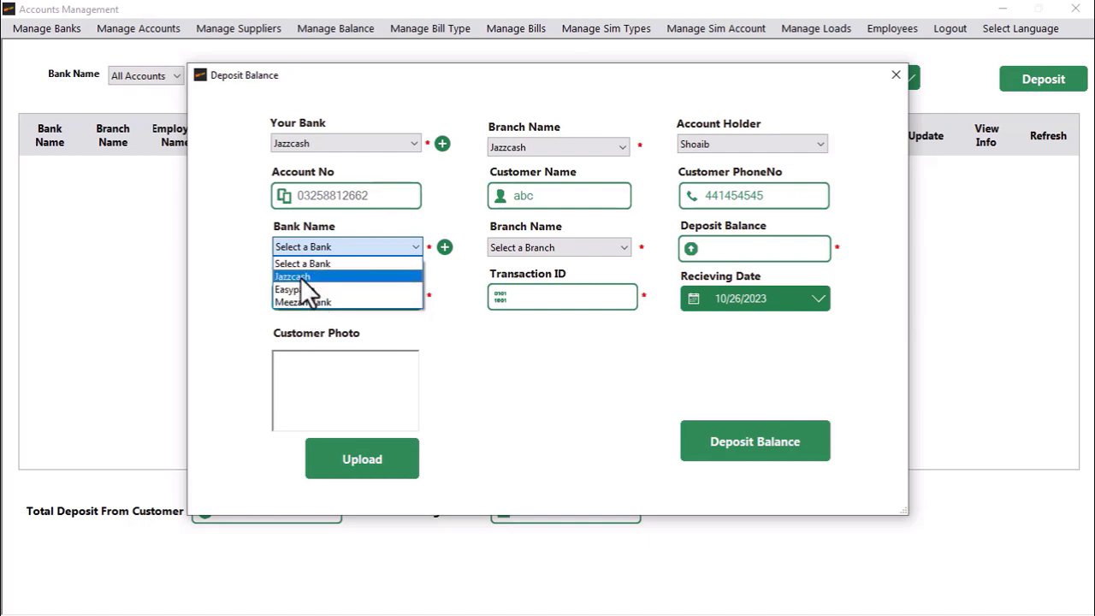
pyautogui.click(301, 278)
# Step: Enter amount 2000, bonus 12 and the transaction ID, then record the deposit
pyautogui.click(766, 246)
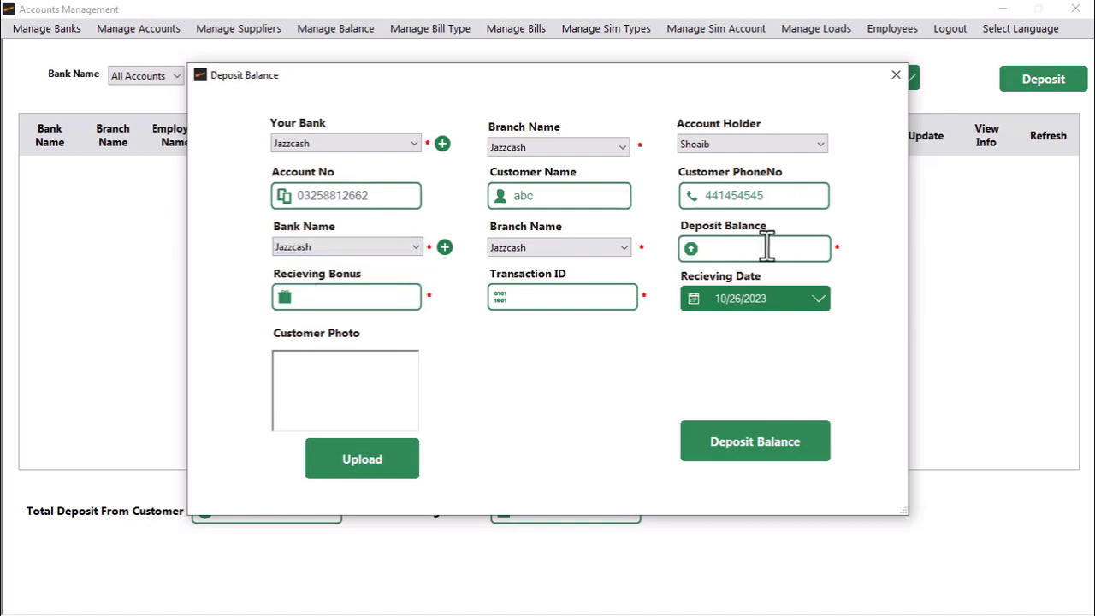
pyautogui.write('2000')
pyautogui.press('Tab')
pyautogui.write('12')
pyautogui.press('Tab')
pyautogui.write('55552')
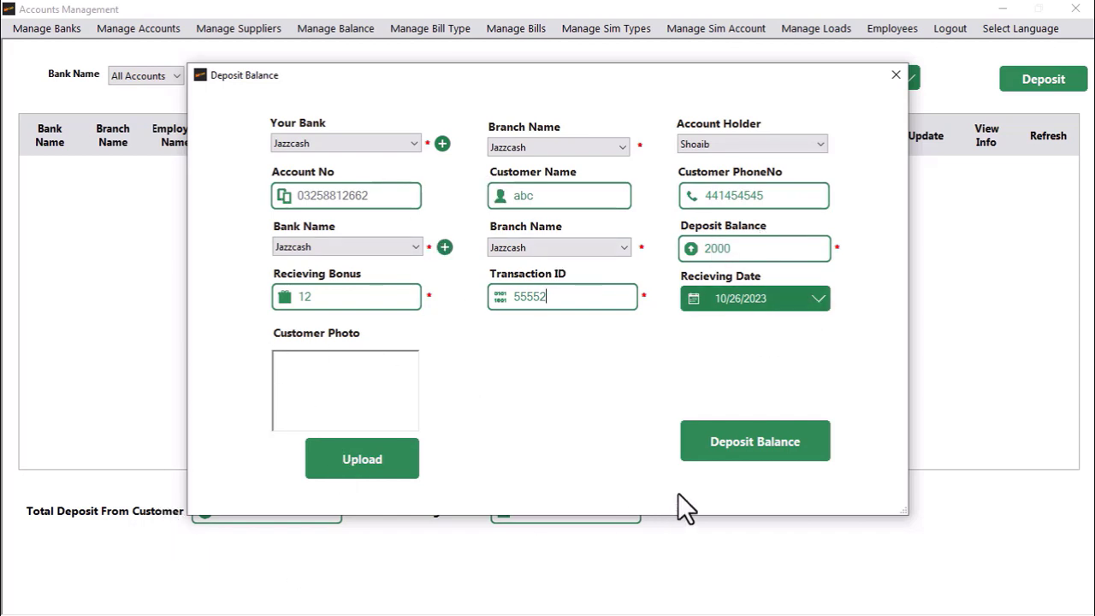
pyautogui.click(710, 445)
pyautogui.click(623, 347)
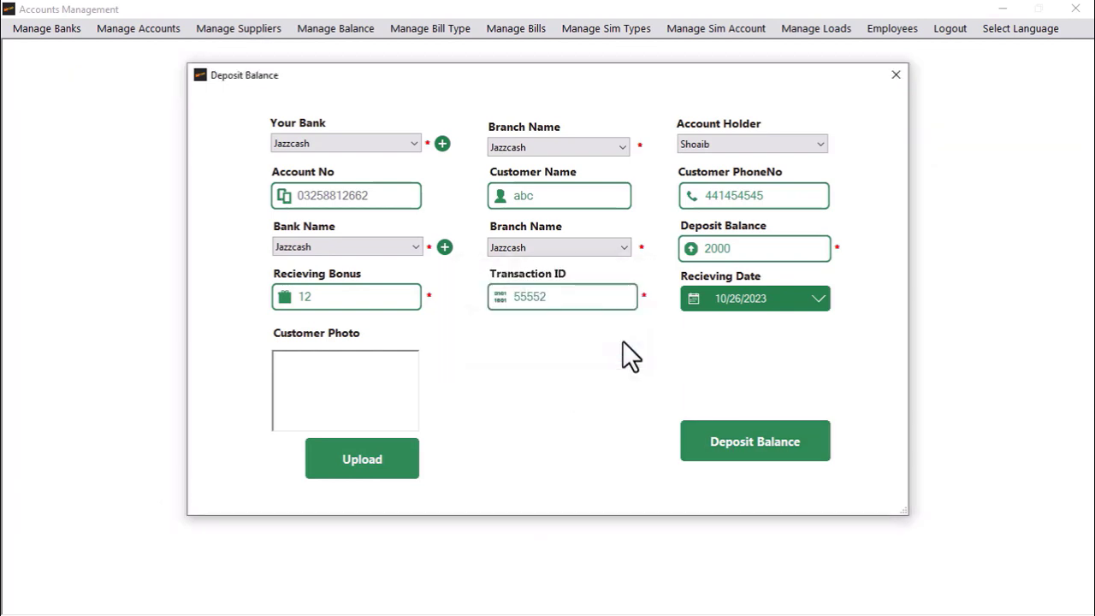
pyautogui.click(896, 75)
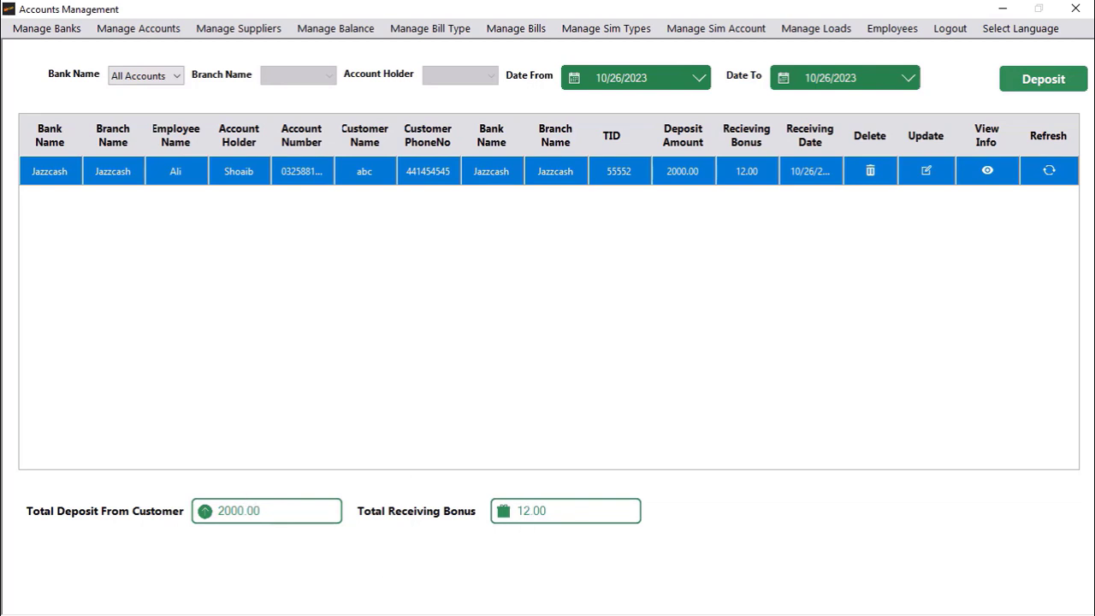
pyautogui.click(319, 28)
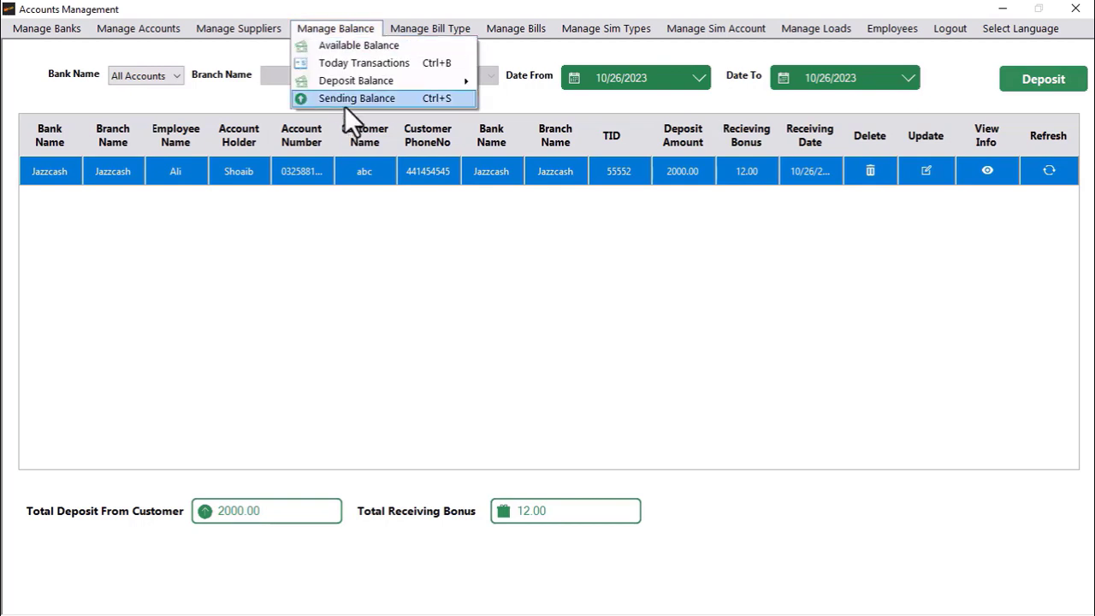
pyautogui.click(336, 45)
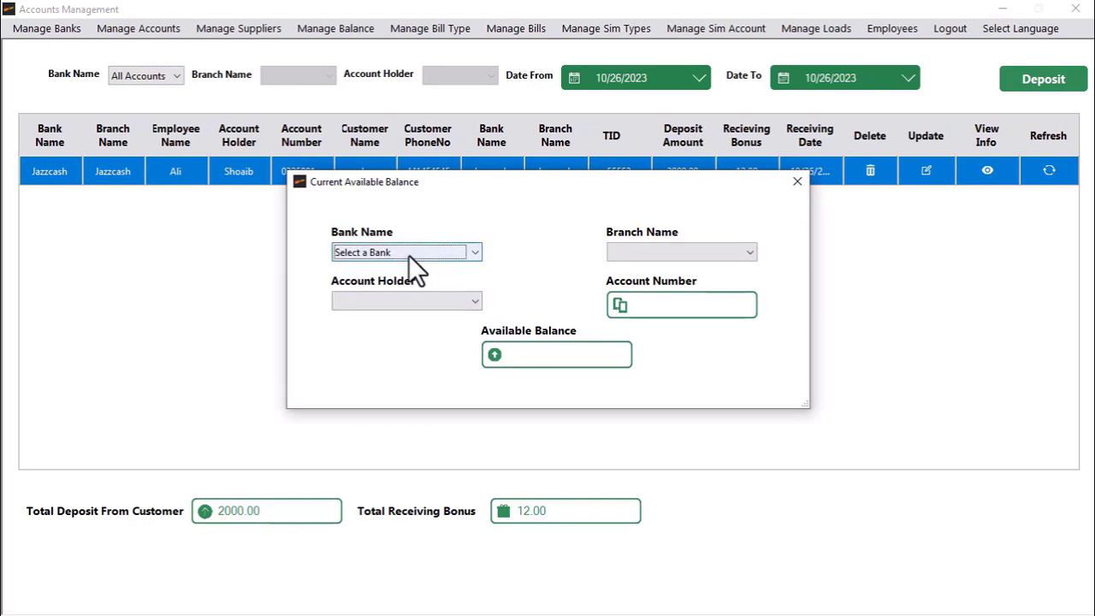
pyautogui.click(409, 255)
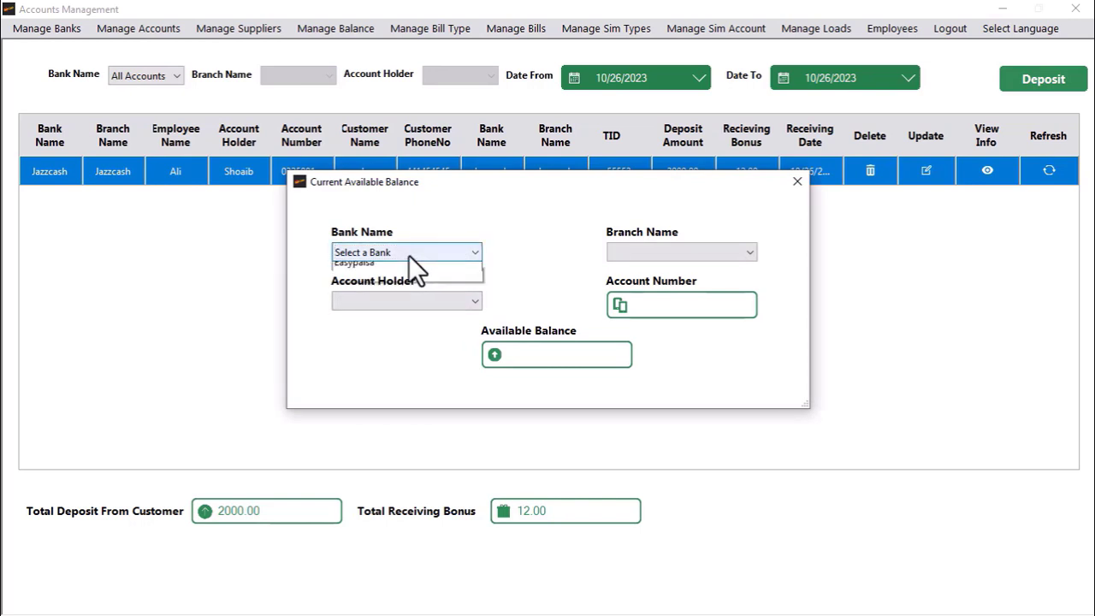
pyautogui.click(367, 284)
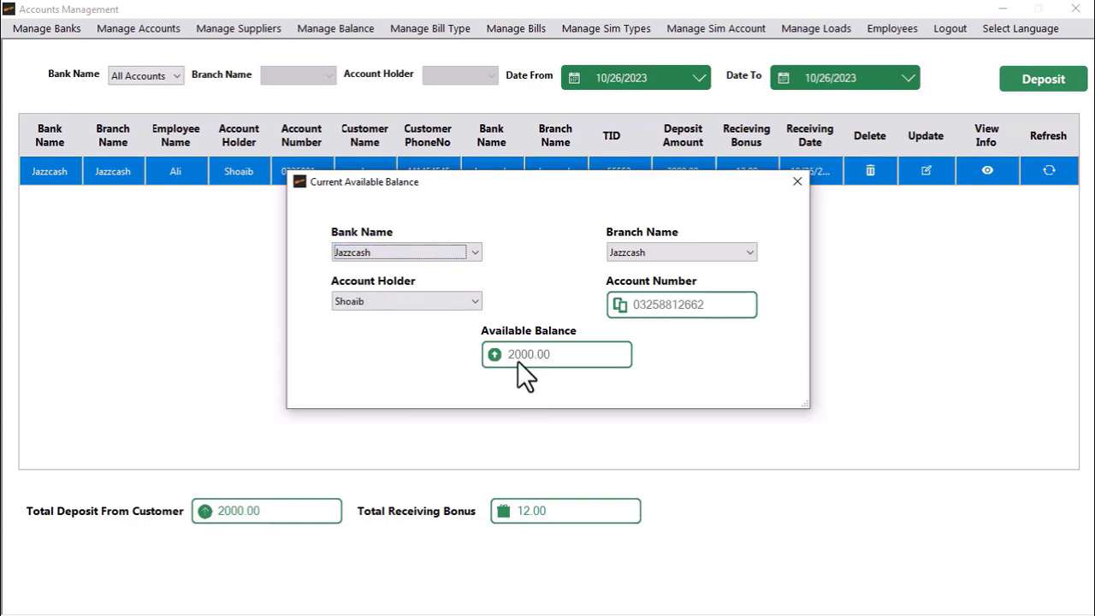
pyautogui.click(797, 182)
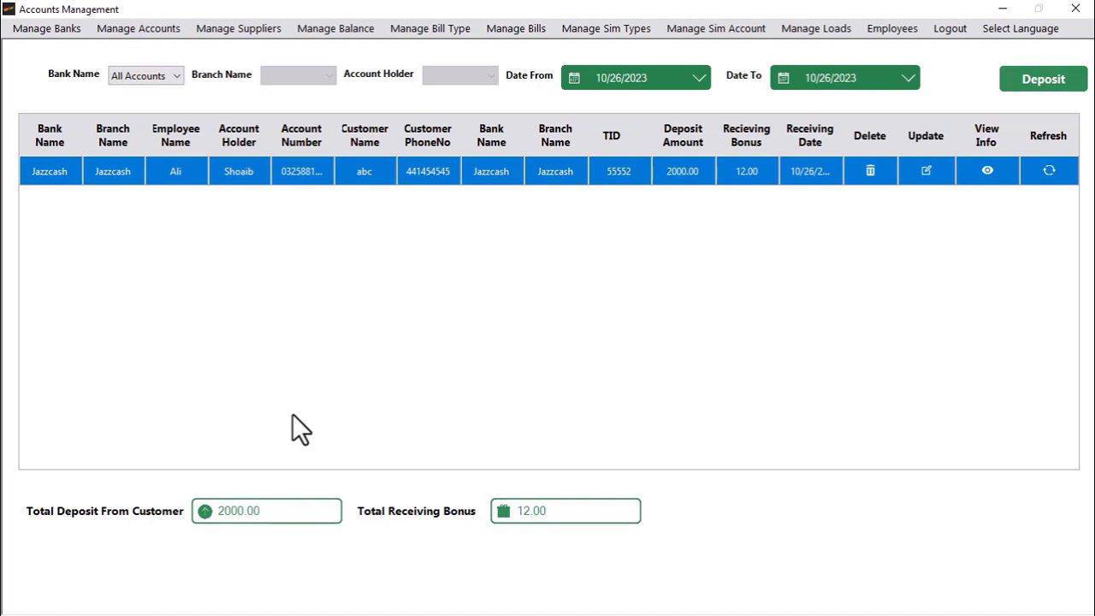
pyautogui.click(347, 31)
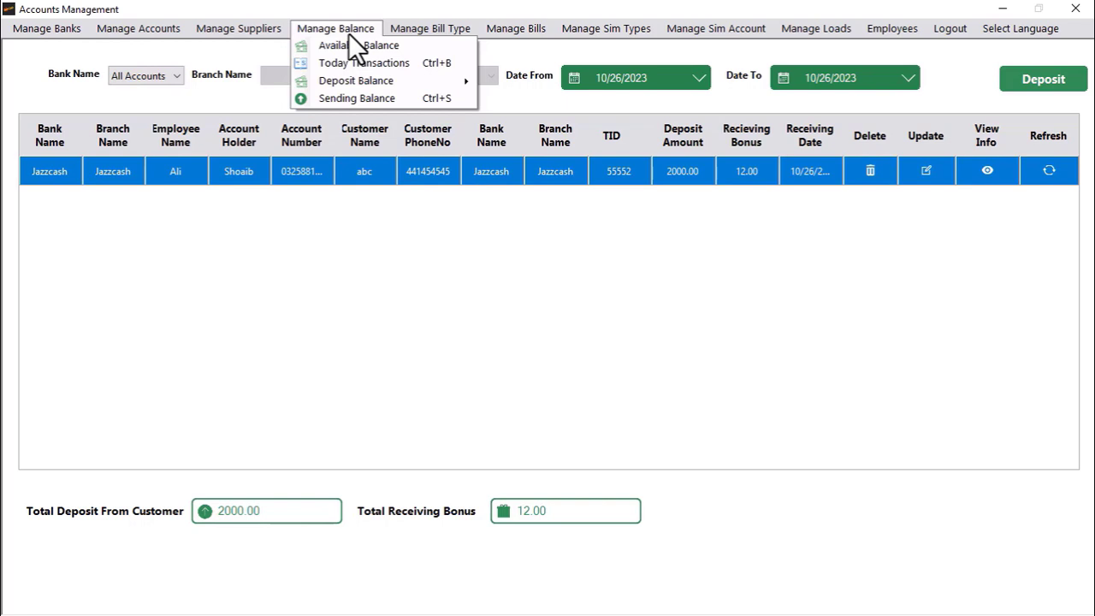
# Step: Review the deposits list showing the 2000.00 Jazzcash deposit with its 12.00 bonus
pyautogui.moveTo(340, 89)
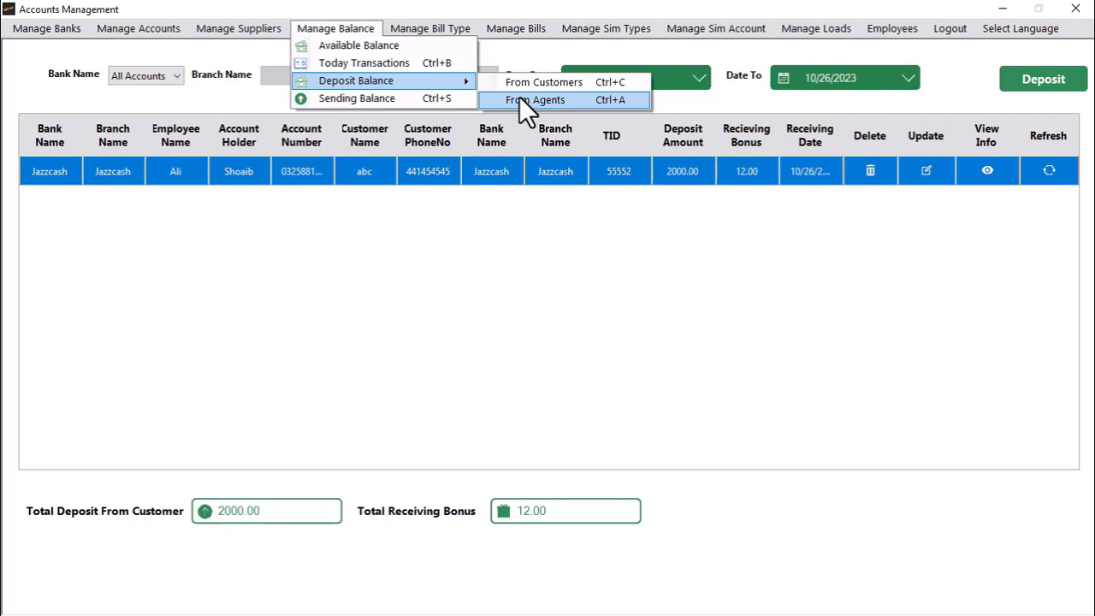
# Step: Start a send from Jazzcash to customer test with their phone, receiving bank Jazzcash
pyautogui.click(395, 98)
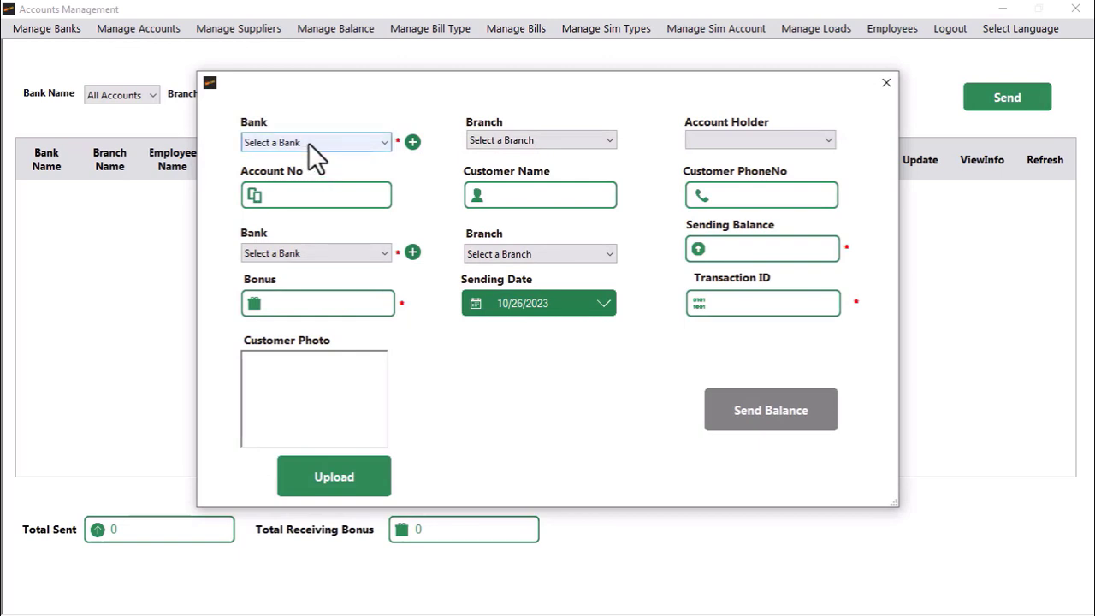
pyautogui.click(309, 143)
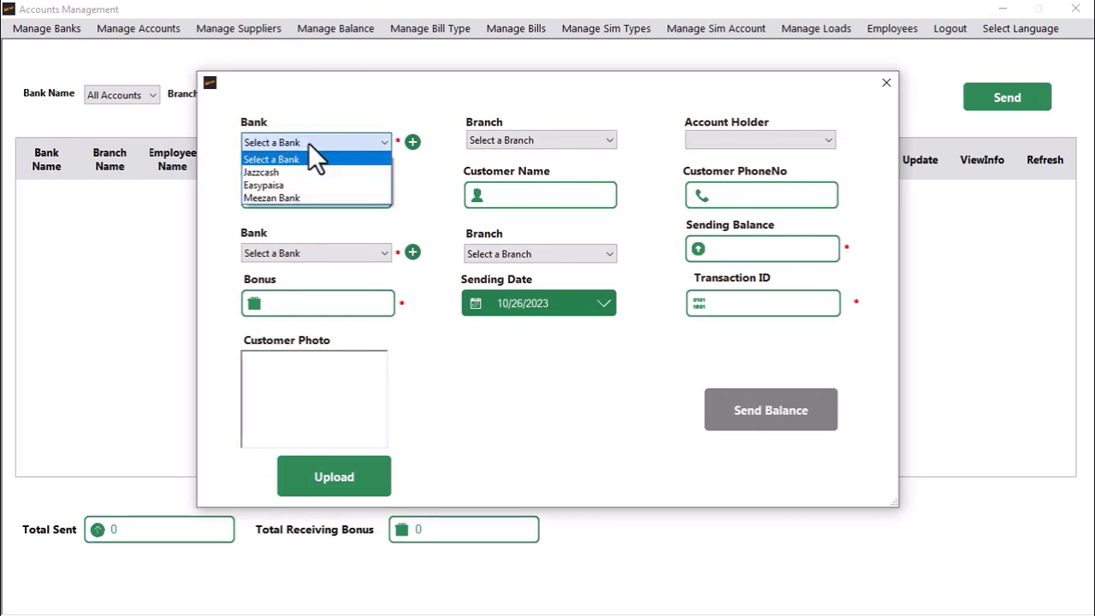
pyautogui.click(296, 171)
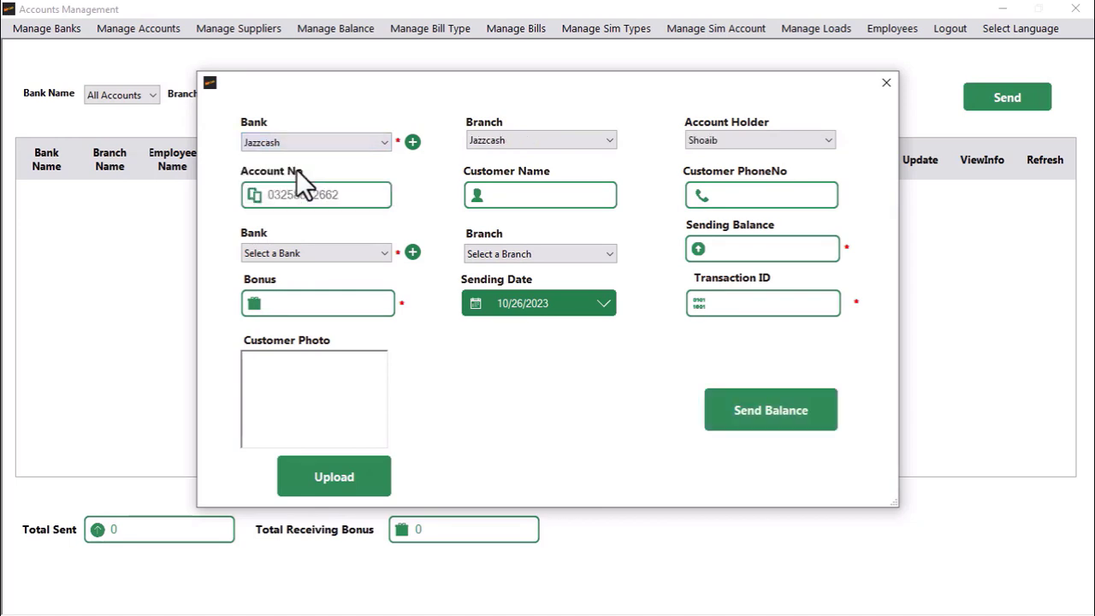
pyautogui.click(552, 195)
pyautogui.write('s')
pyautogui.press('BackSpace')
pyautogui.write('test')
pyautogui.press('Tab')
pyautogui.write('22222')
pyautogui.press('Tab')
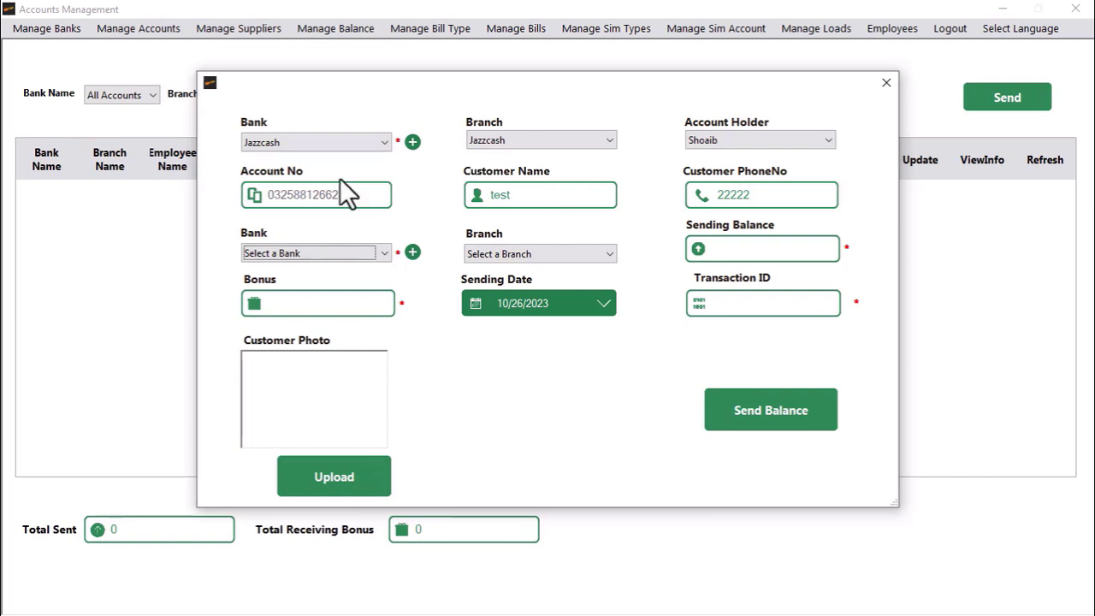
pyautogui.click(377, 252)
pyautogui.click(296, 284)
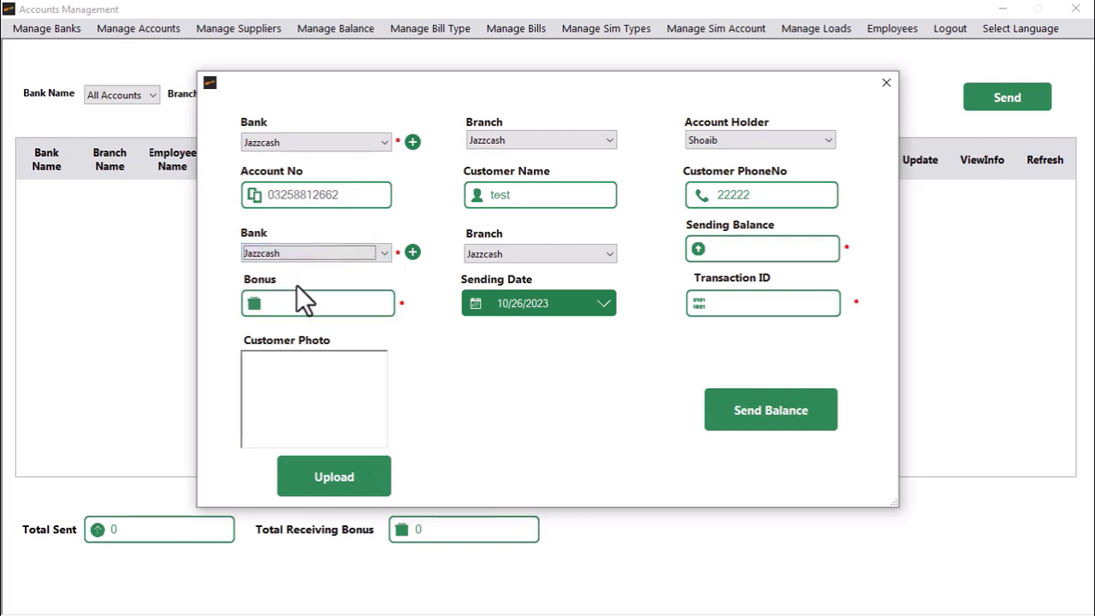
# Step: Enter amount 1500, bonus 15 and the transaction ID, then submit the send
pyautogui.click(750, 249)
pyautogui.write('2100')
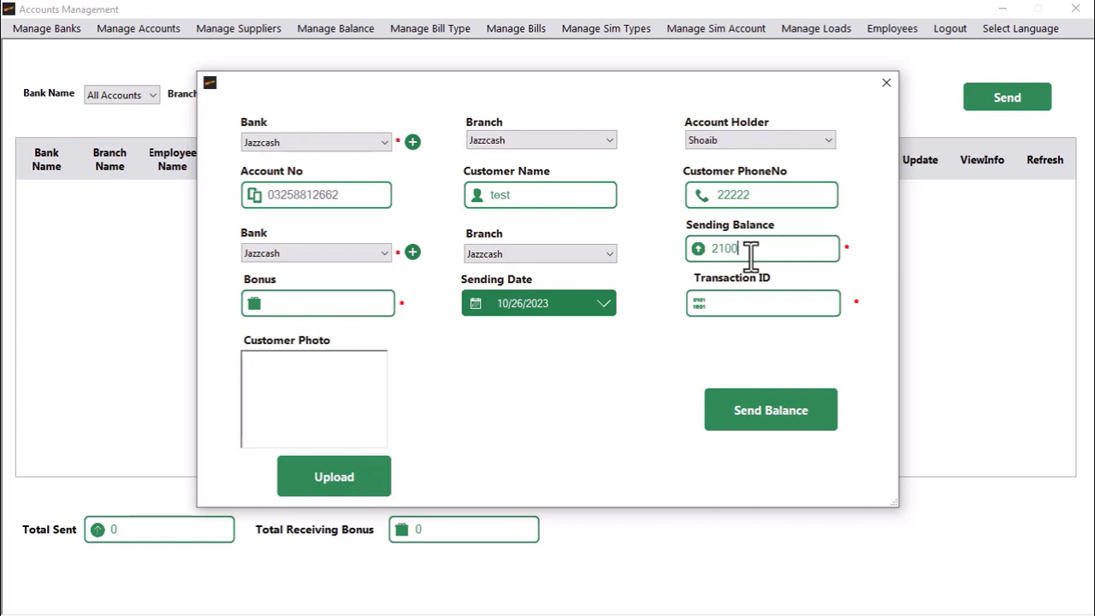
pyautogui.press('BackSpace')
pyautogui.press('BackSpace')
pyautogui.press('BackSpace')
pyautogui.press('BackSpace')
pyautogui.write('1500')
pyautogui.press('Tab')
pyautogui.write('15')
pyautogui.press('Tab')
pyautogui.write('5555')
pyautogui.click(754, 419)
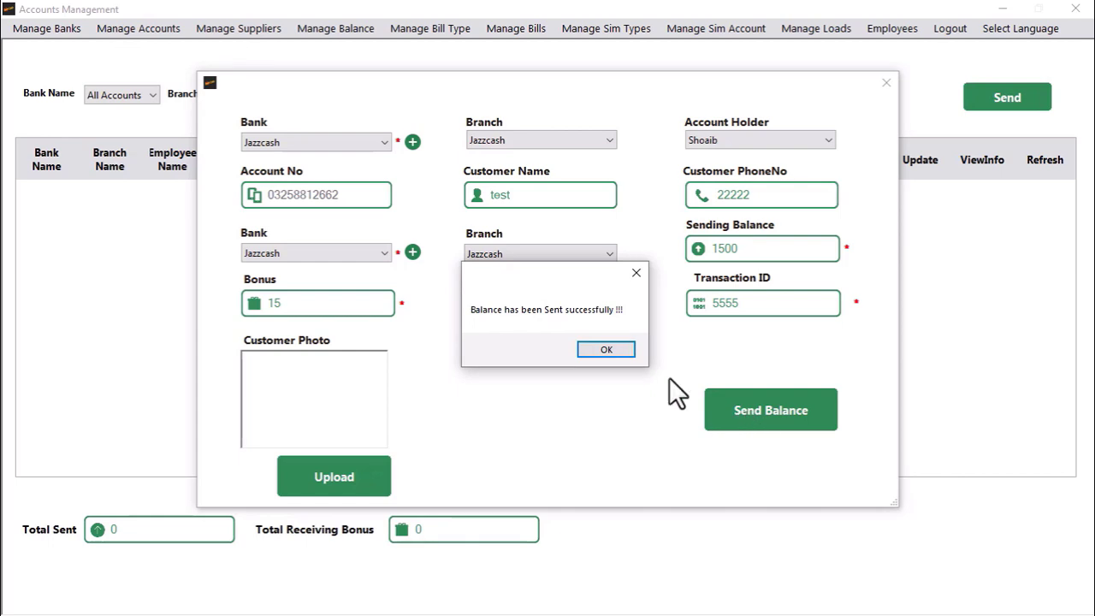
pyautogui.click(596, 351)
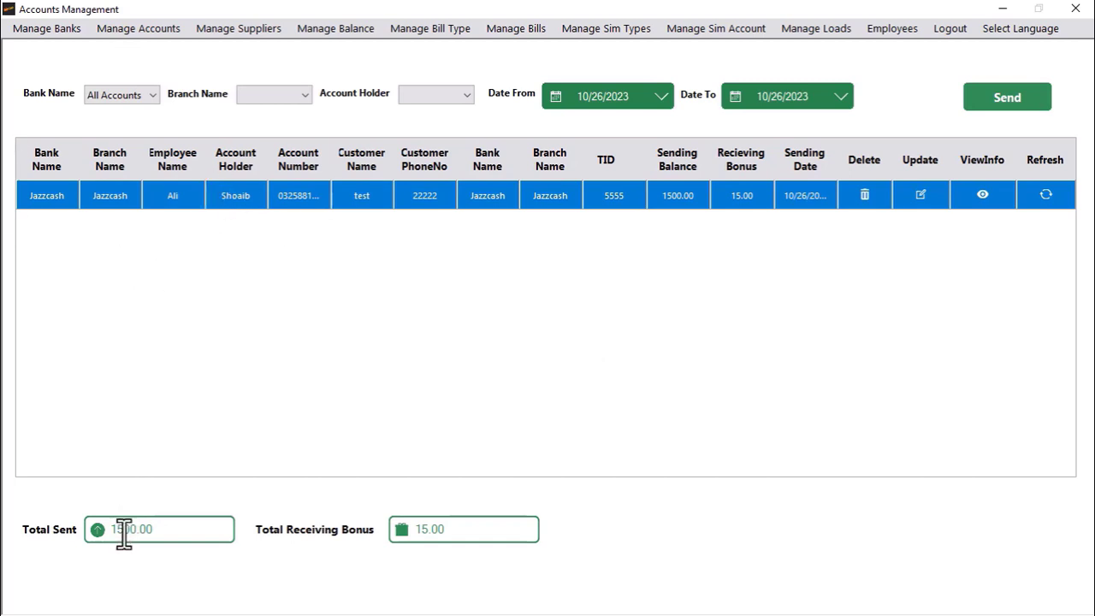
# Step: Check that the Jazzcash available balance shows 500.00, then close that window
pyautogui.click(334, 29)
pyautogui.click(334, 46)
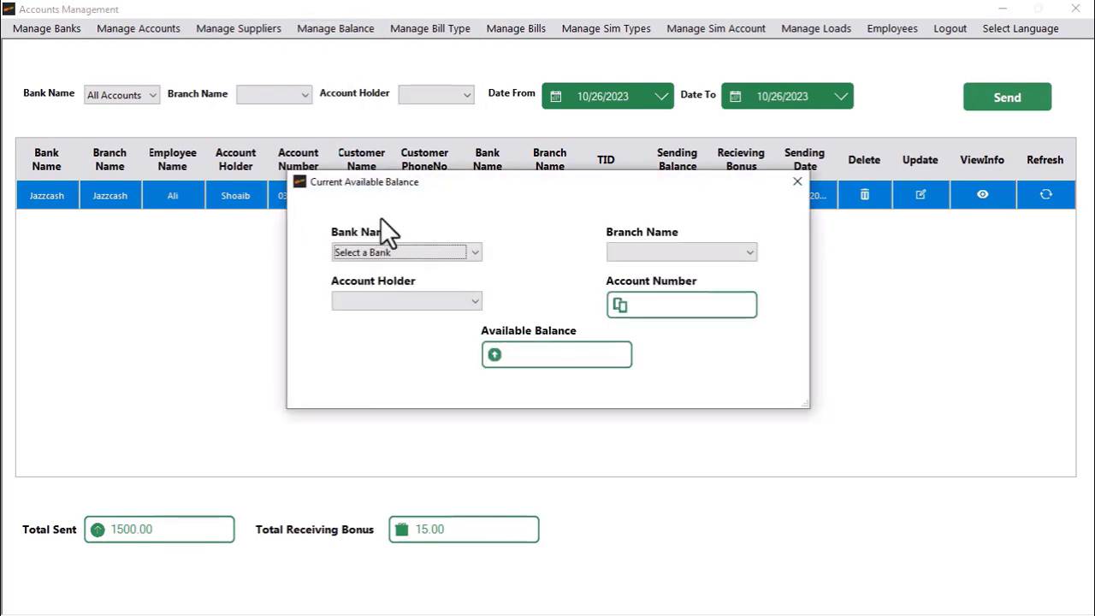
pyautogui.click(381, 254)
pyautogui.click(363, 279)
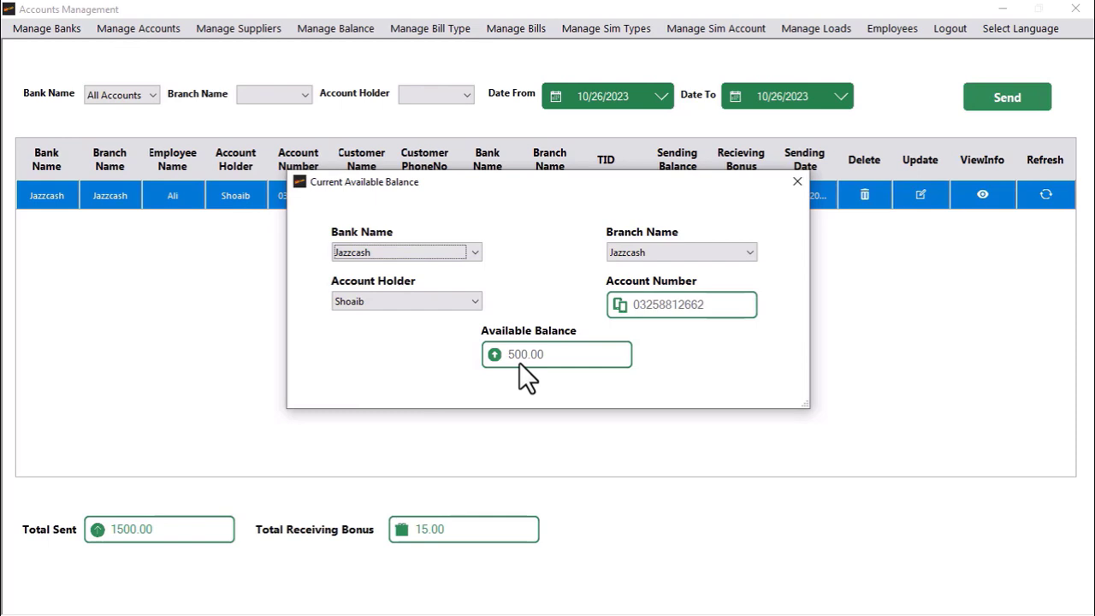
pyautogui.click(789, 193)
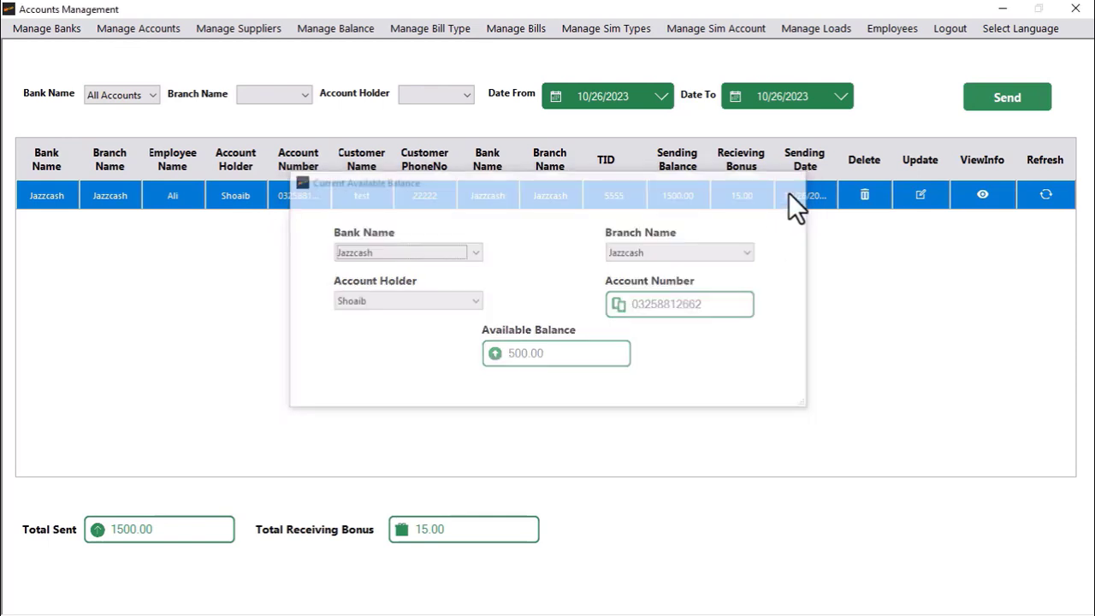
pyautogui.click(323, 30)
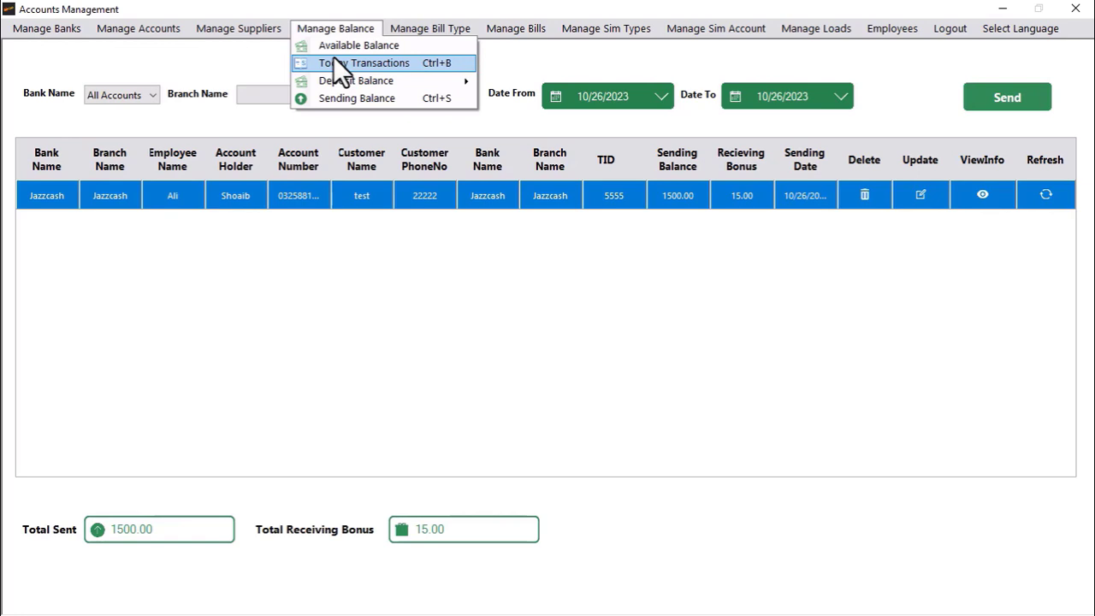
# Step: Show today's Jazzcash totals: 2000.00 deposited, 1500.00 sent, 500.00 available, 27.00 bonus
pyautogui.click(333, 60)
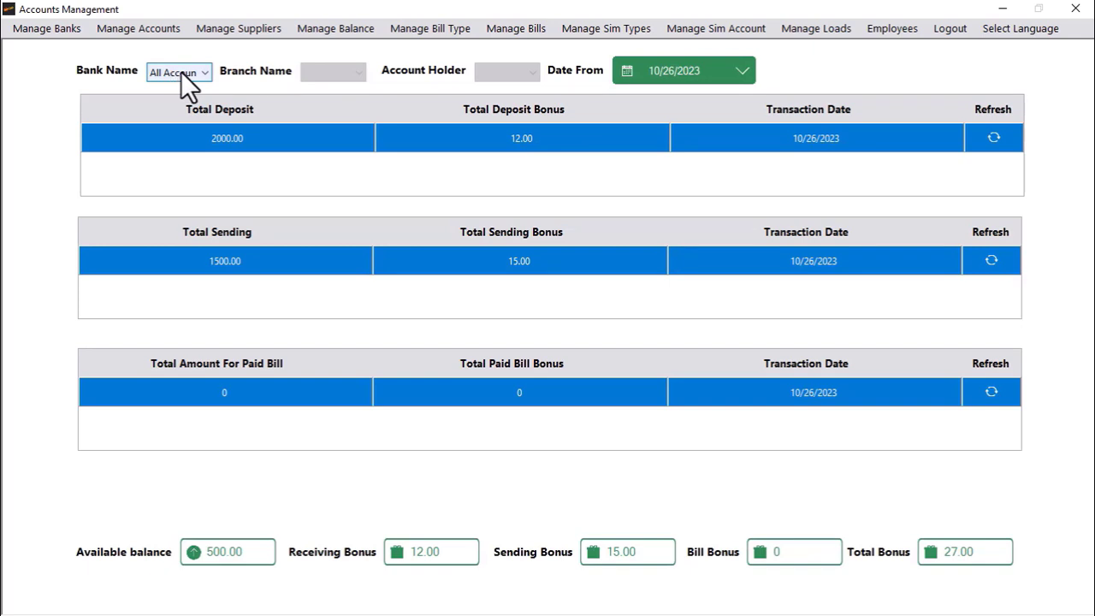
pyautogui.click(181, 71)
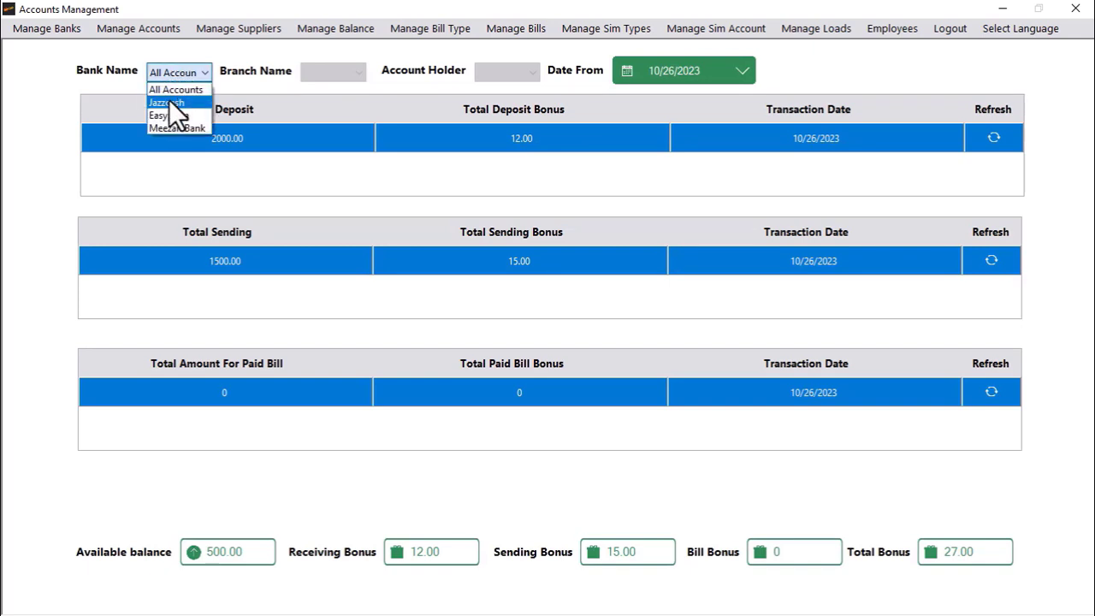
pyautogui.click(169, 99)
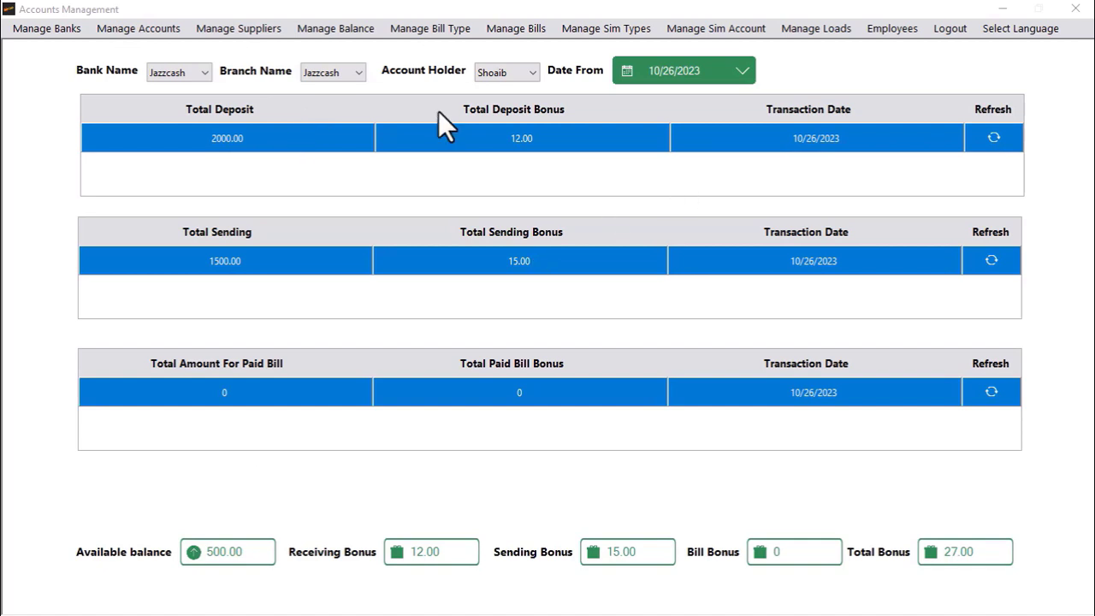
# Step: Add 'Electricity' as a new bill type and confirm its creation
pyautogui.click(397, 31)
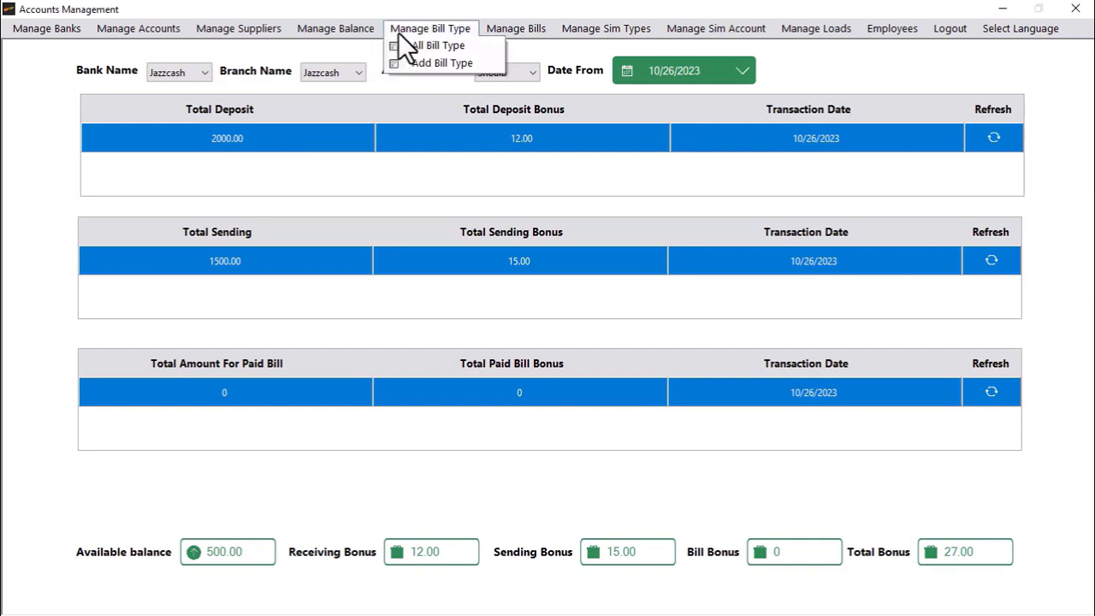
pyautogui.click(420, 63)
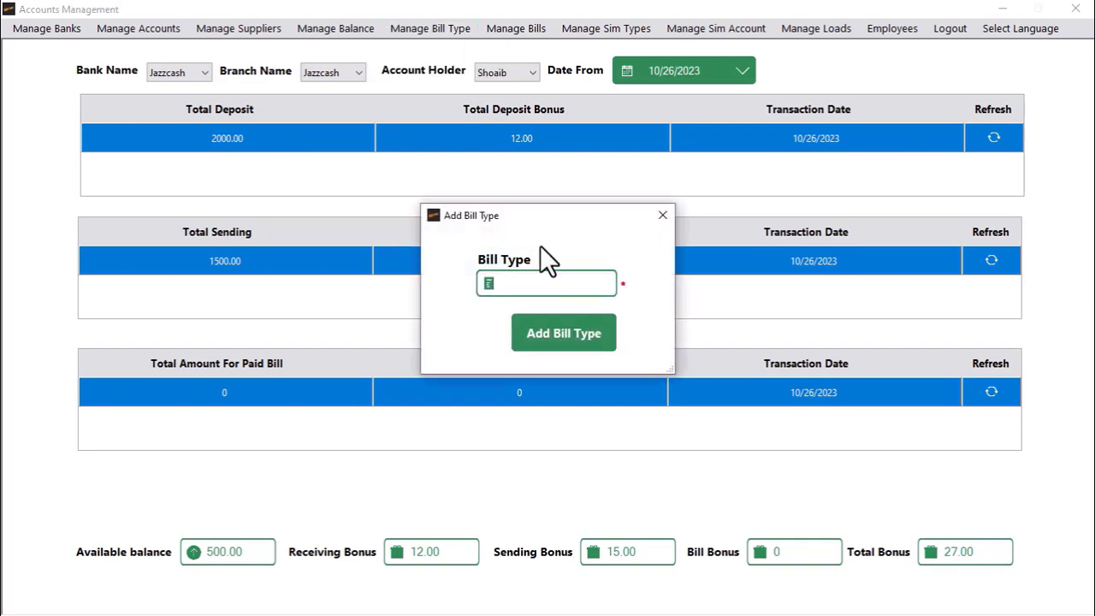
pyautogui.write('Ele')
pyautogui.press('BackSpace')
pyautogui.press('BackSpace')
pyautogui.write('lectricity')
pyautogui.click(560, 336)
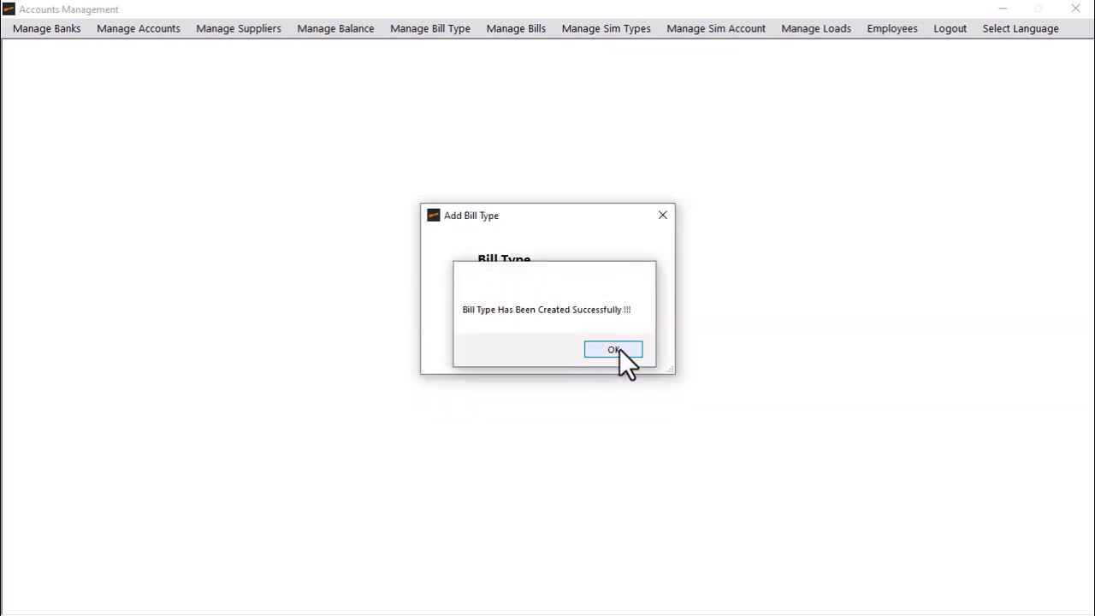
pyautogui.click(620, 349)
# Step: Add 'Gas' as a second bill type and confirm its creation
pyautogui.click(511, 29)
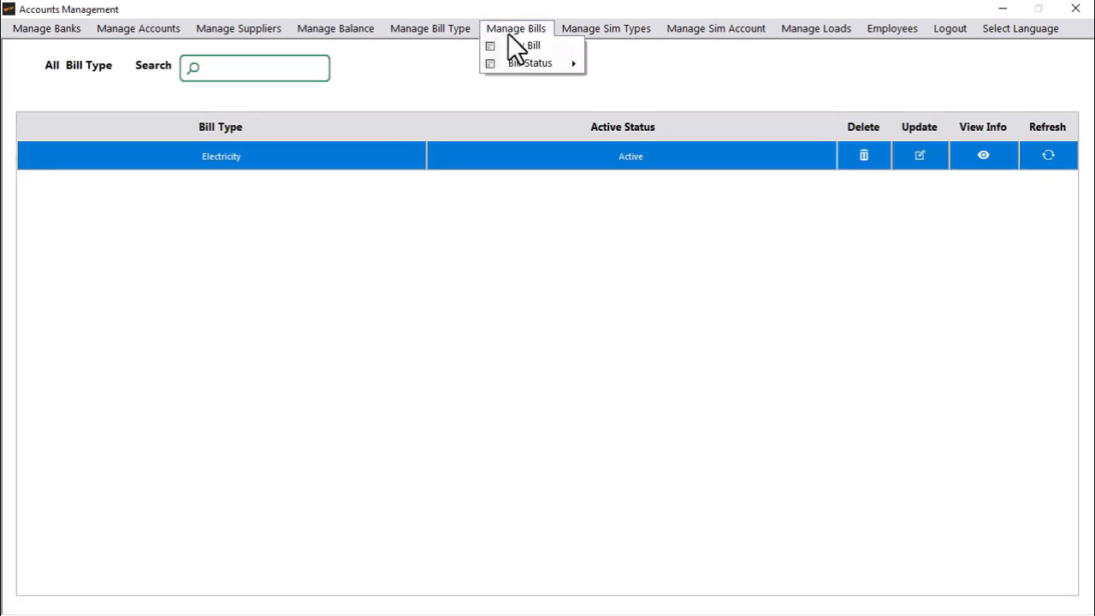
pyautogui.click(430, 29)
pyautogui.click(433, 63)
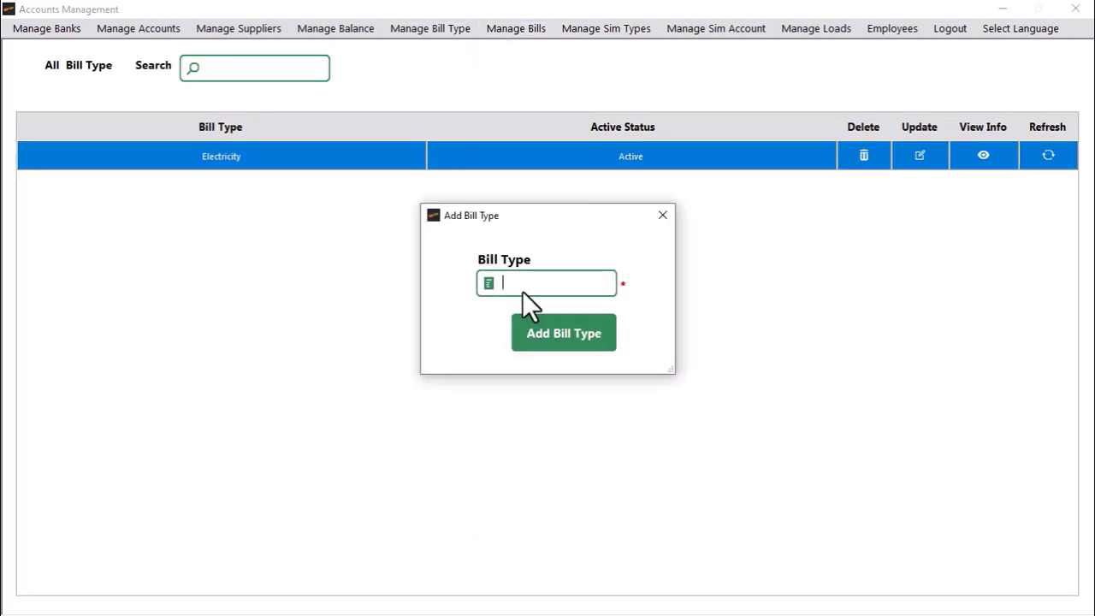
pyautogui.write('Gas')
pyautogui.click(540, 329)
pyautogui.click(613, 348)
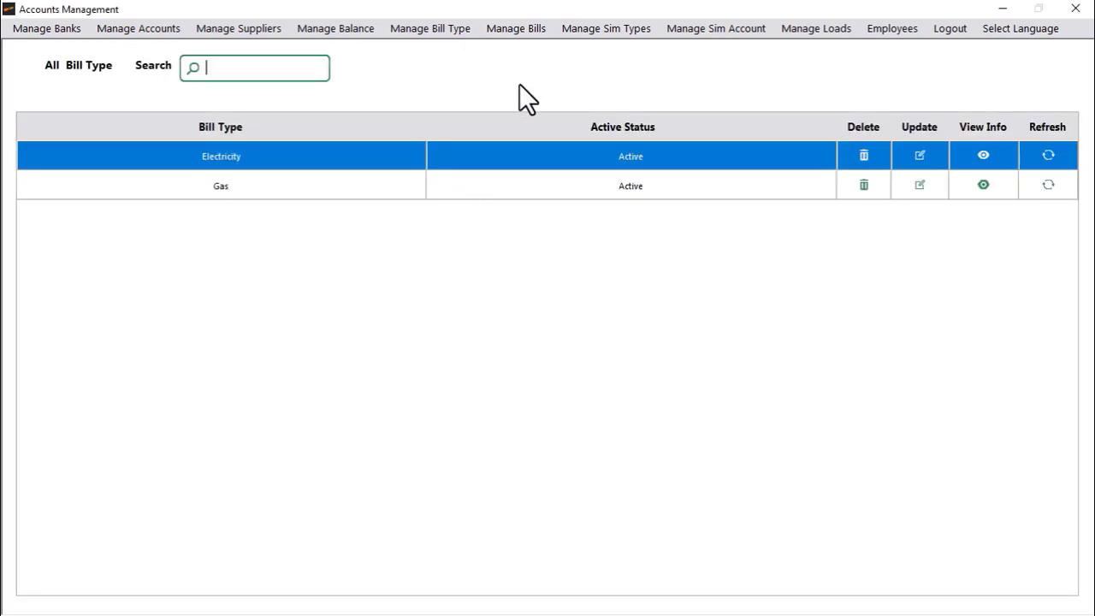
pyautogui.click(497, 29)
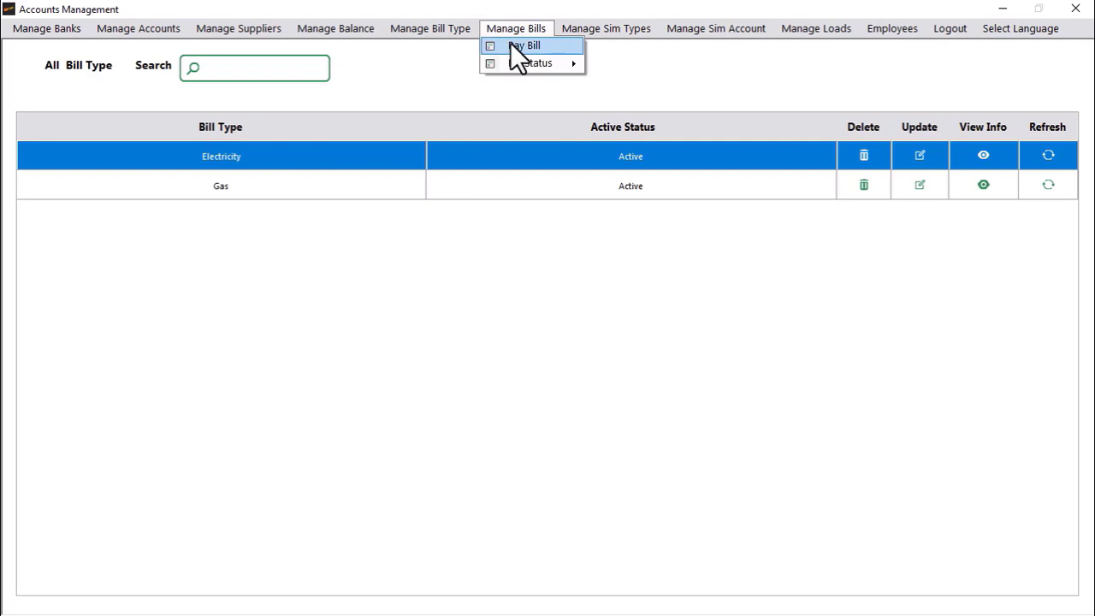
# Step: Start a bill payment from Jazzcash for the Electricity bill type
pyautogui.click(511, 44)
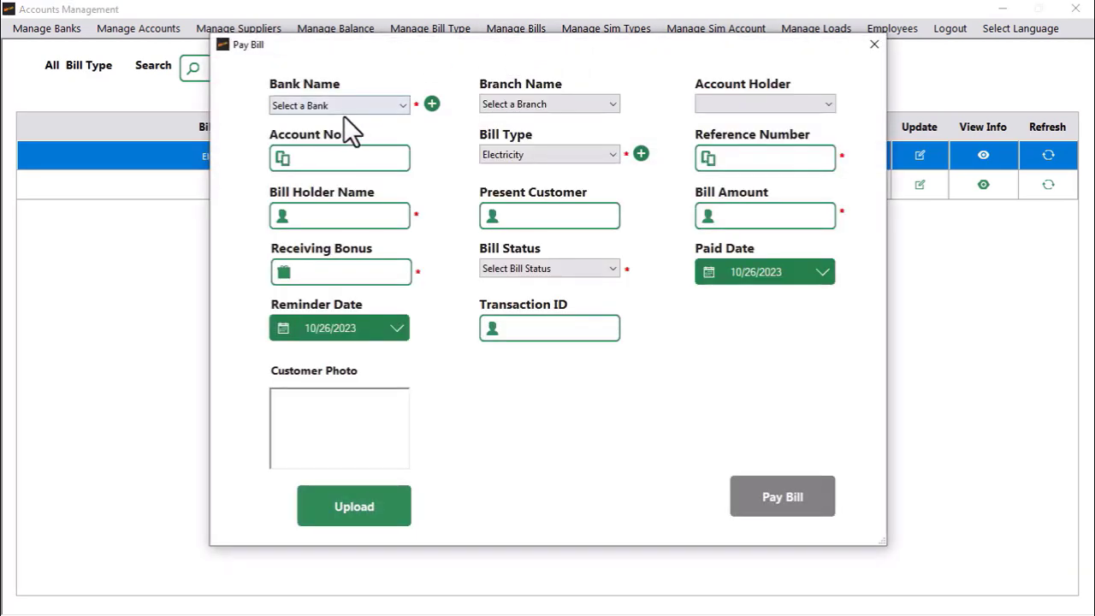
pyautogui.click(346, 111)
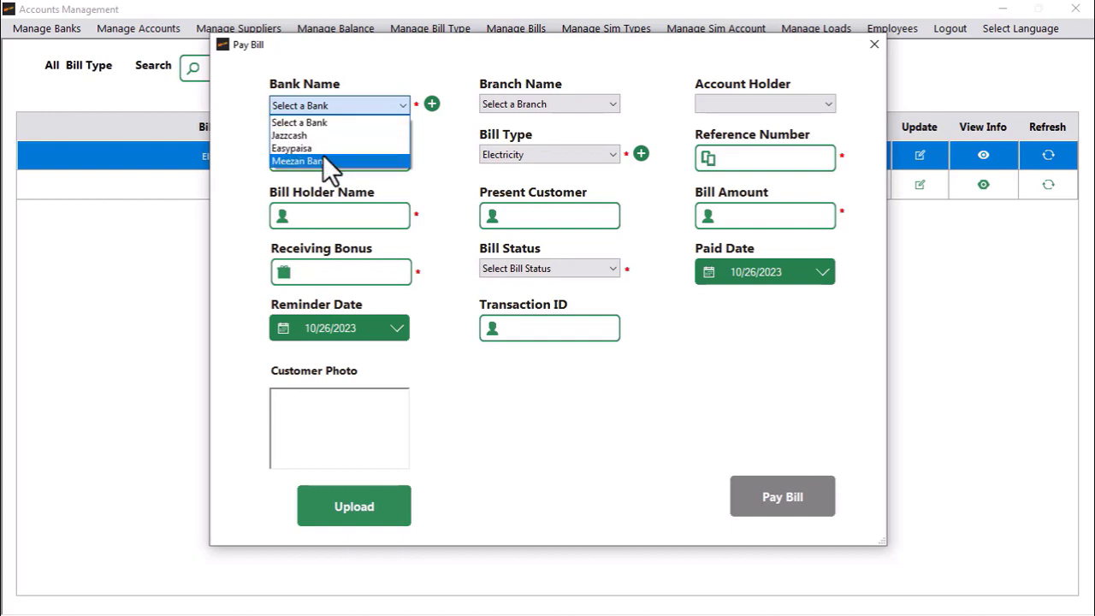
pyautogui.click(304, 136)
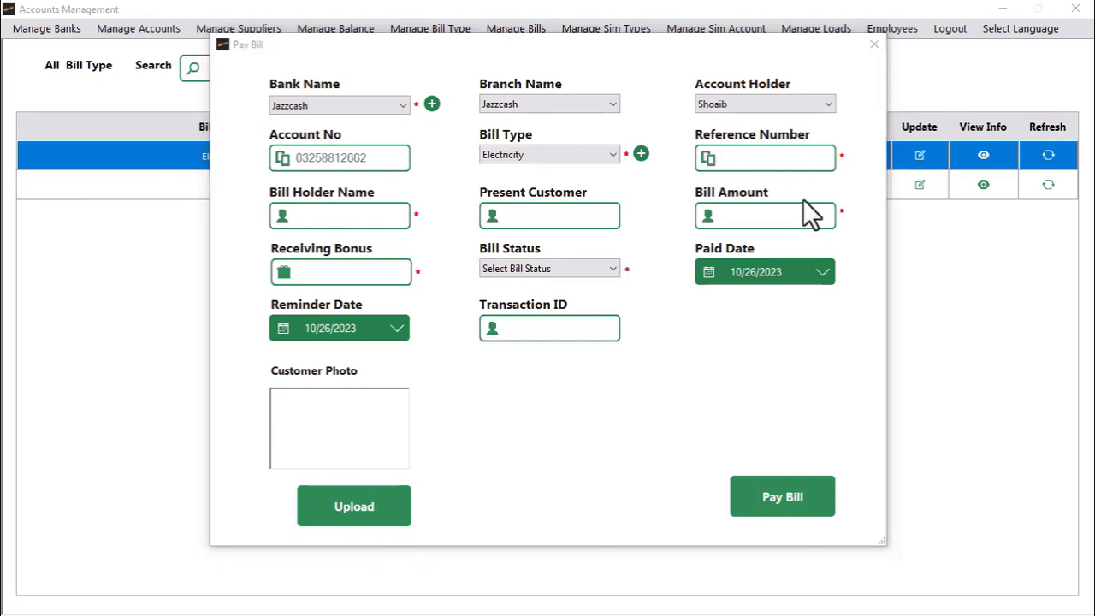
pyautogui.click(542, 152)
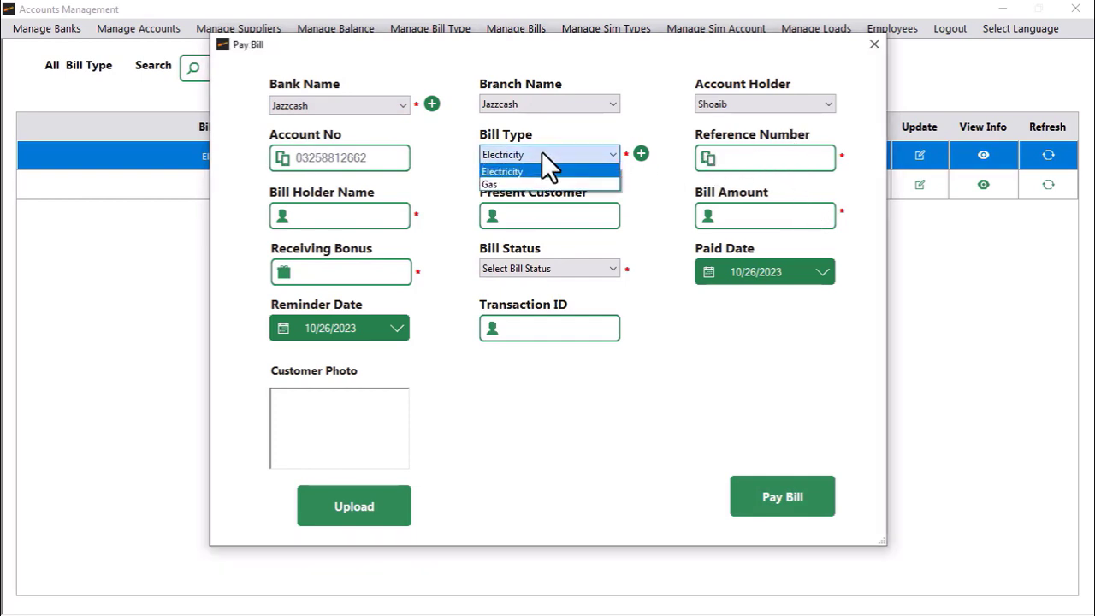
pyautogui.click(542, 152)
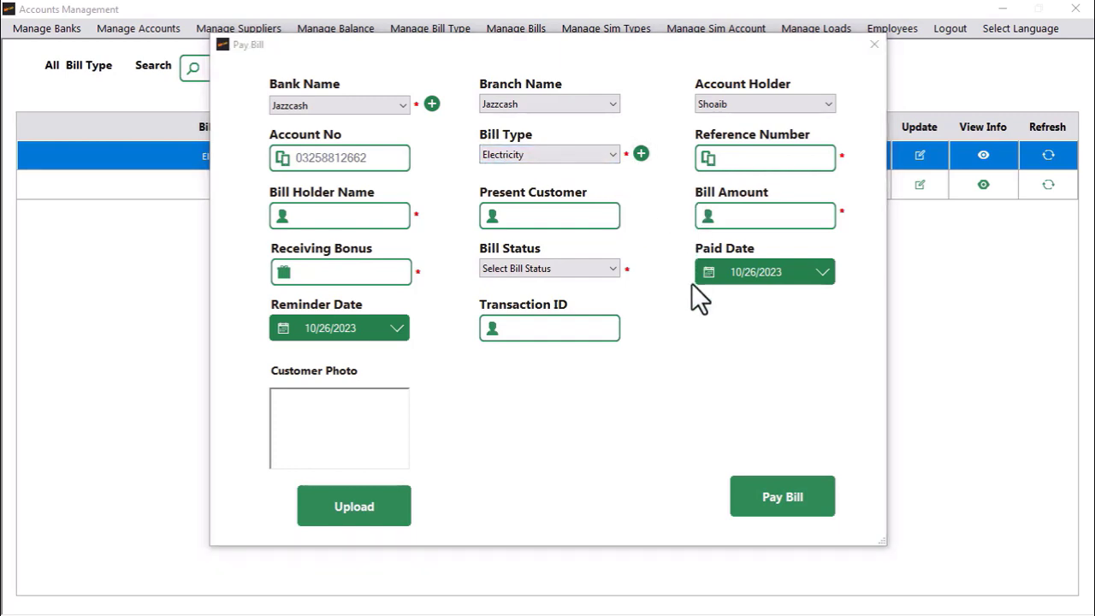
# Step: Enter reference 5555555, the bill holder and customer names, amount 1350 and bonus 5
pyautogui.click(795, 164)
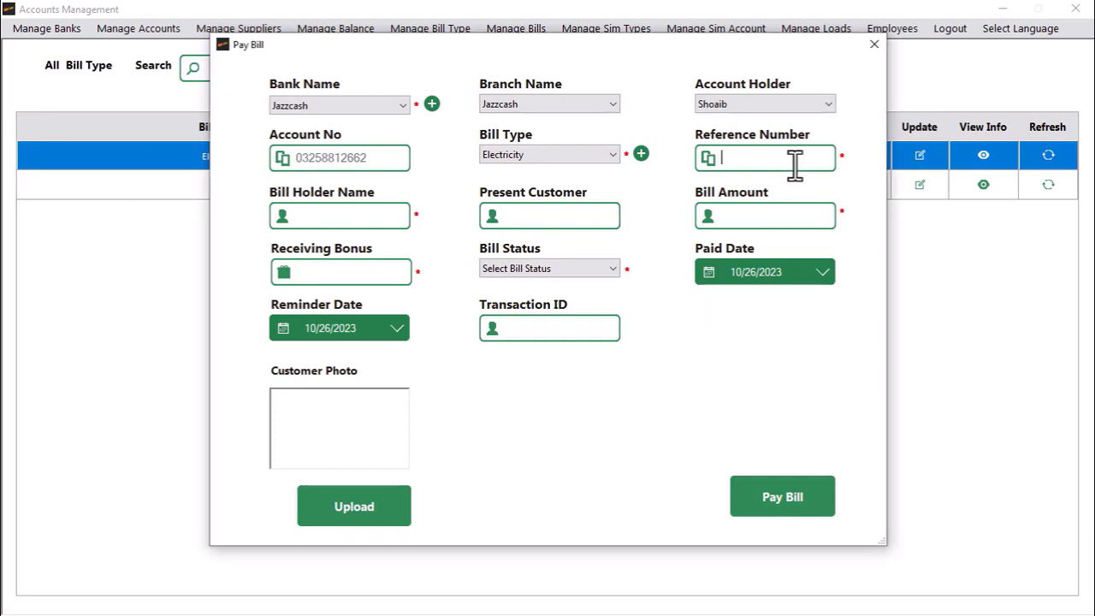
pyautogui.write('5555555')
pyautogui.press('Tab')
pyautogui.write('ali')
pyautogui.press('Tab')
pyautogui.write('haqm')
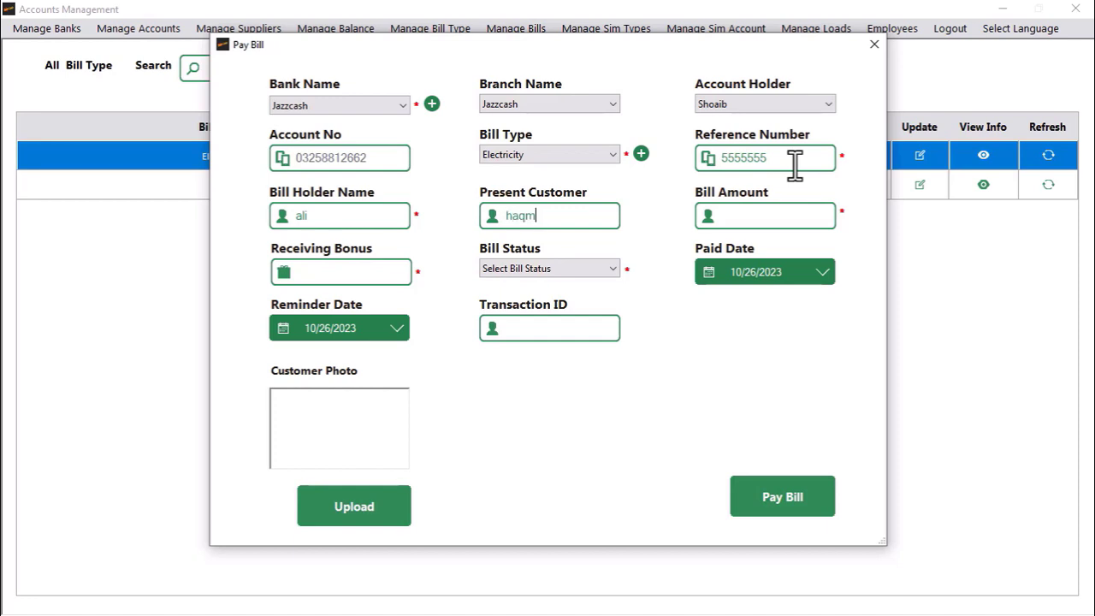
pyautogui.press('BackSpace')
pyautogui.press('BackSpace')
pyautogui.press('BackSpace')
pyautogui.write('amza')
pyautogui.press('Tab')
pyautogui.write('1350')
pyautogui.press('Tab')
pyautogui.write('5')
pyautogui.press('Tab')
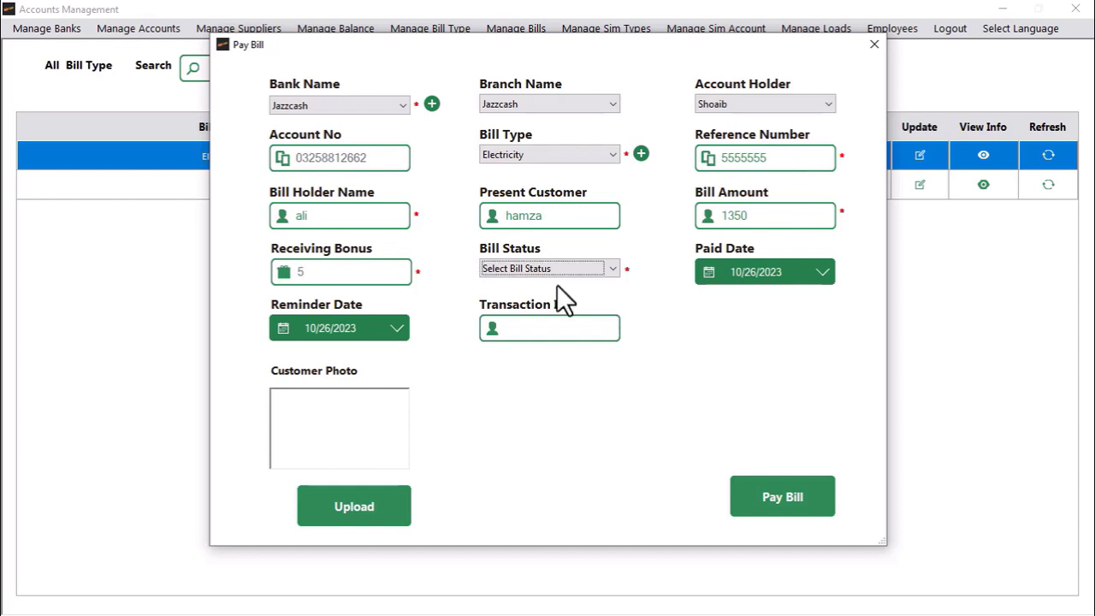
# Step: Mark the bill Paid with transaction ID 5555 and submit, getting an insufficient balance warning
pyautogui.click(552, 272)
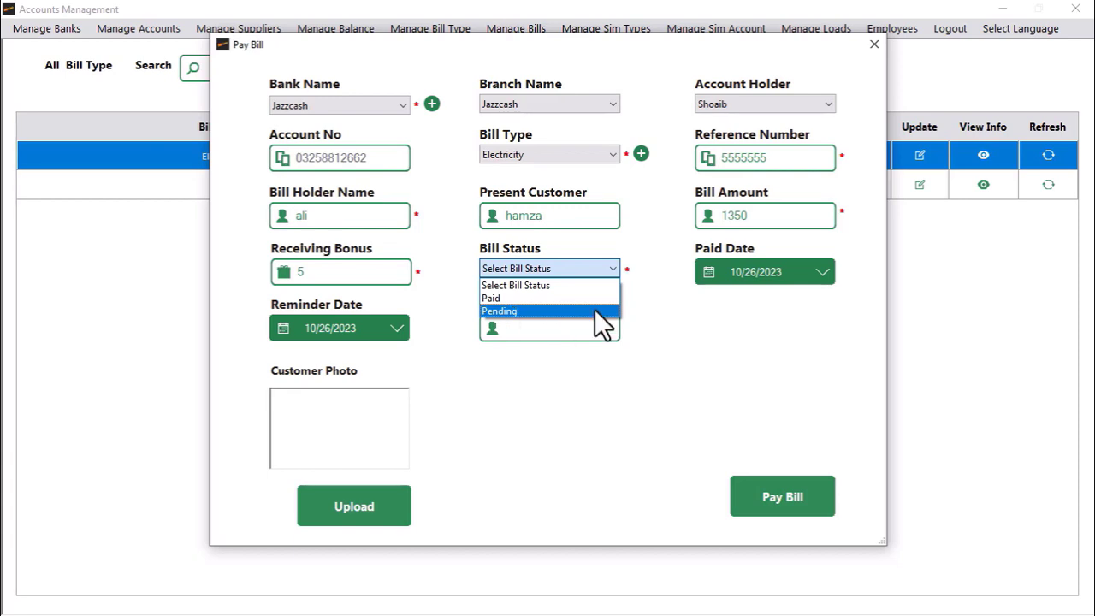
pyautogui.click(730, 350)
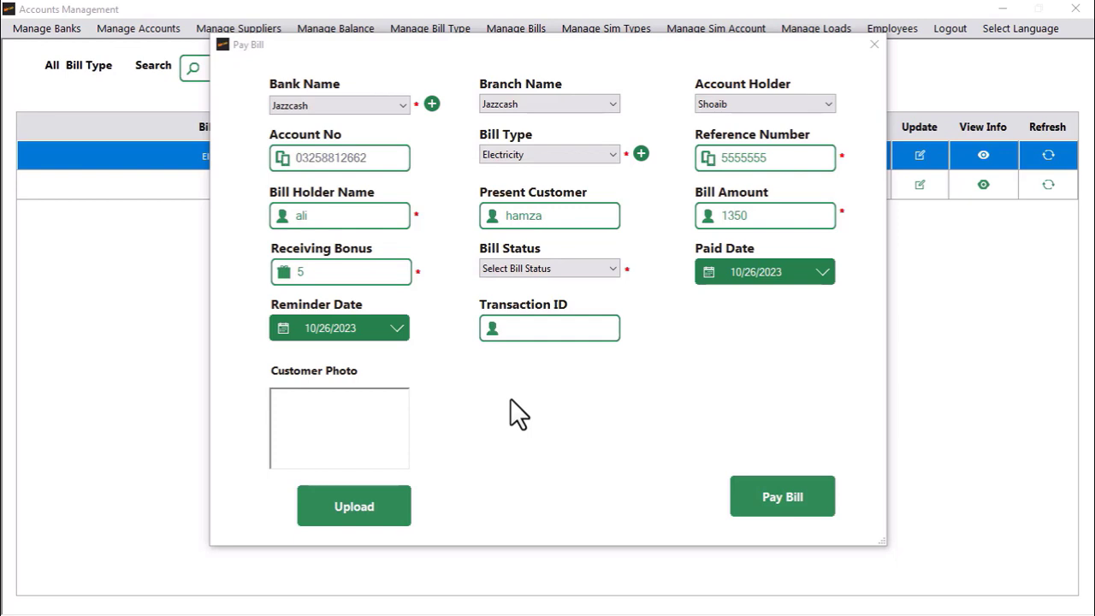
pyautogui.click(520, 271)
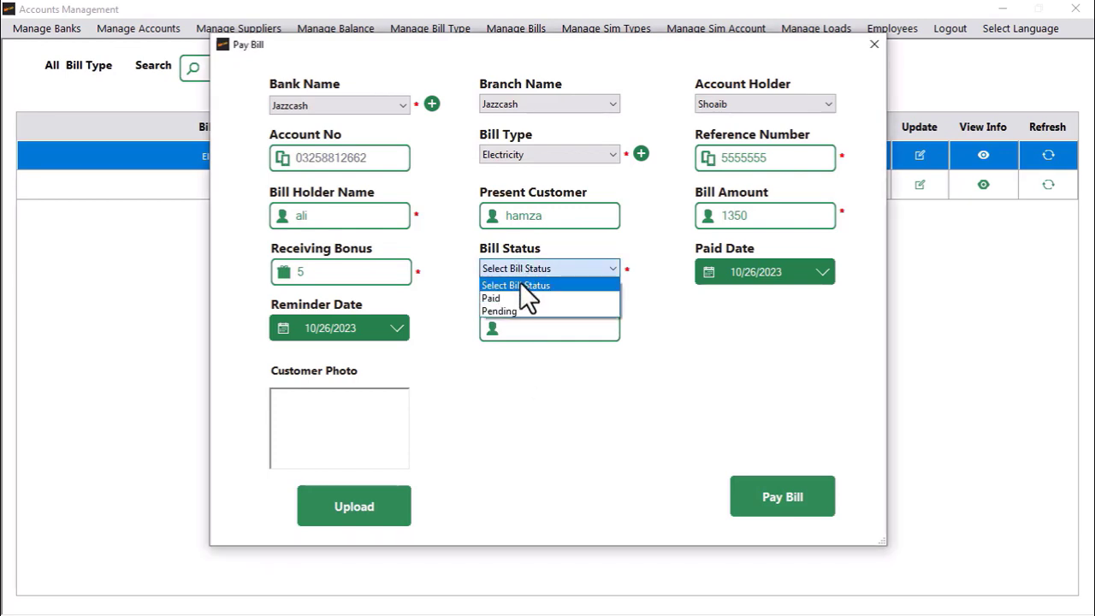
pyautogui.click(518, 293)
pyautogui.click(540, 328)
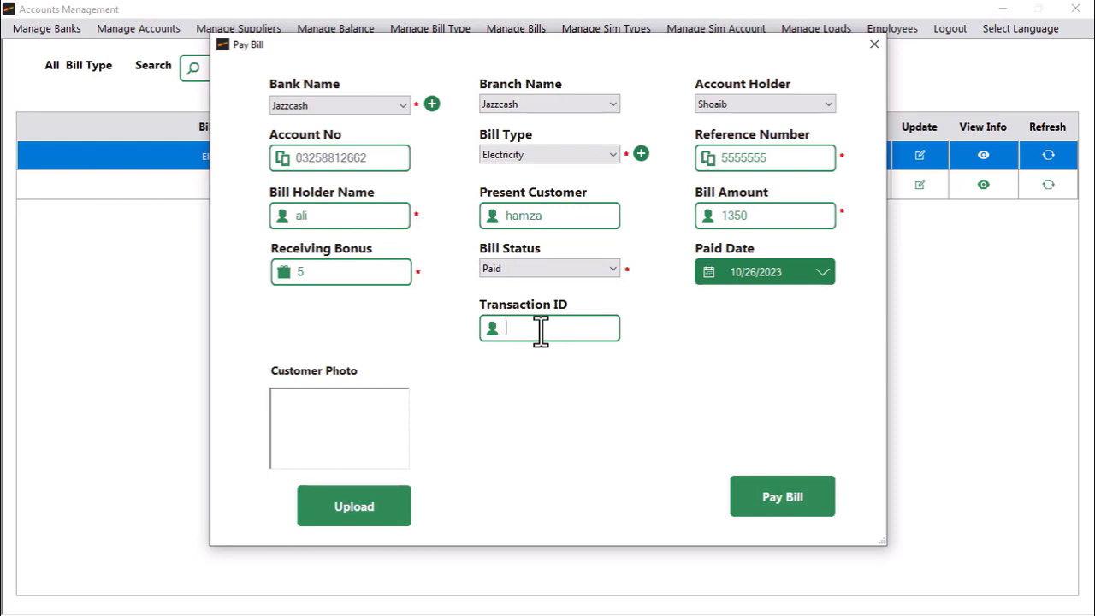
pyautogui.write('5555')
pyautogui.click(743, 499)
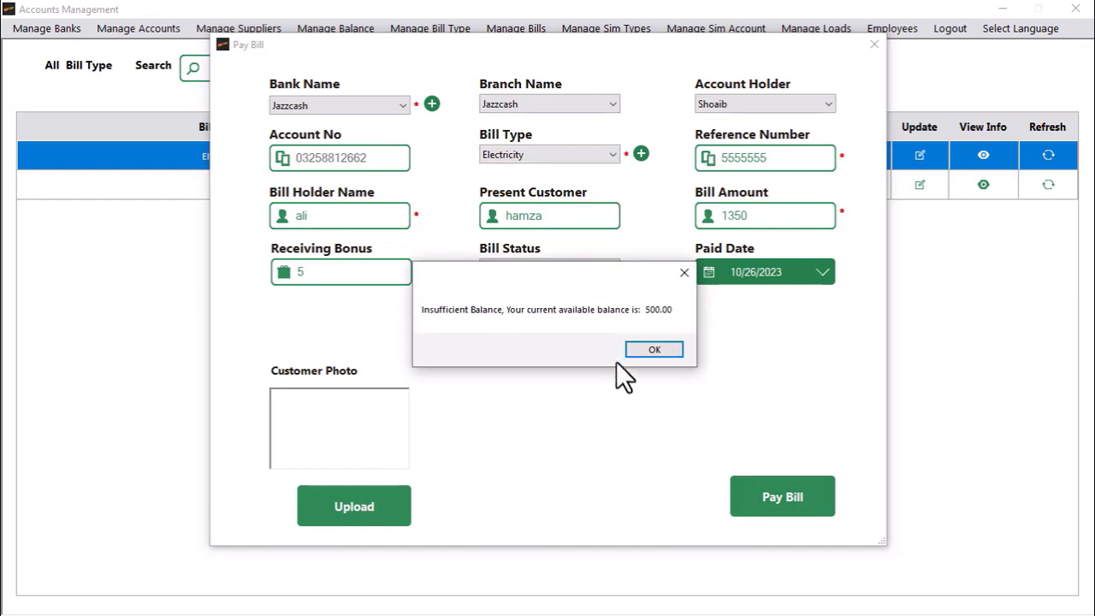
pyautogui.click(654, 351)
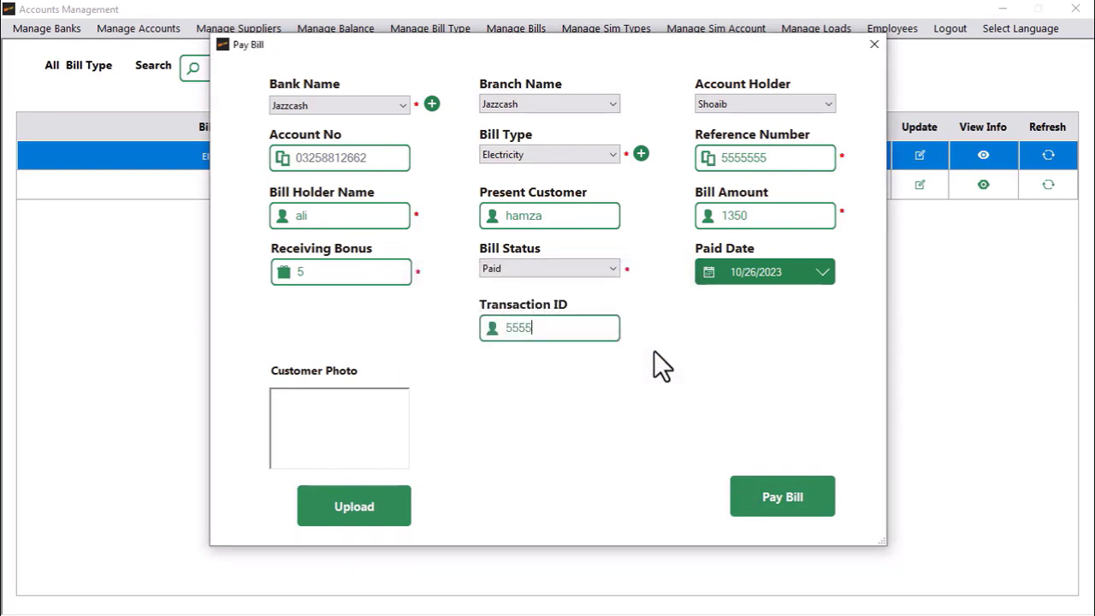
pyautogui.click(777, 508)
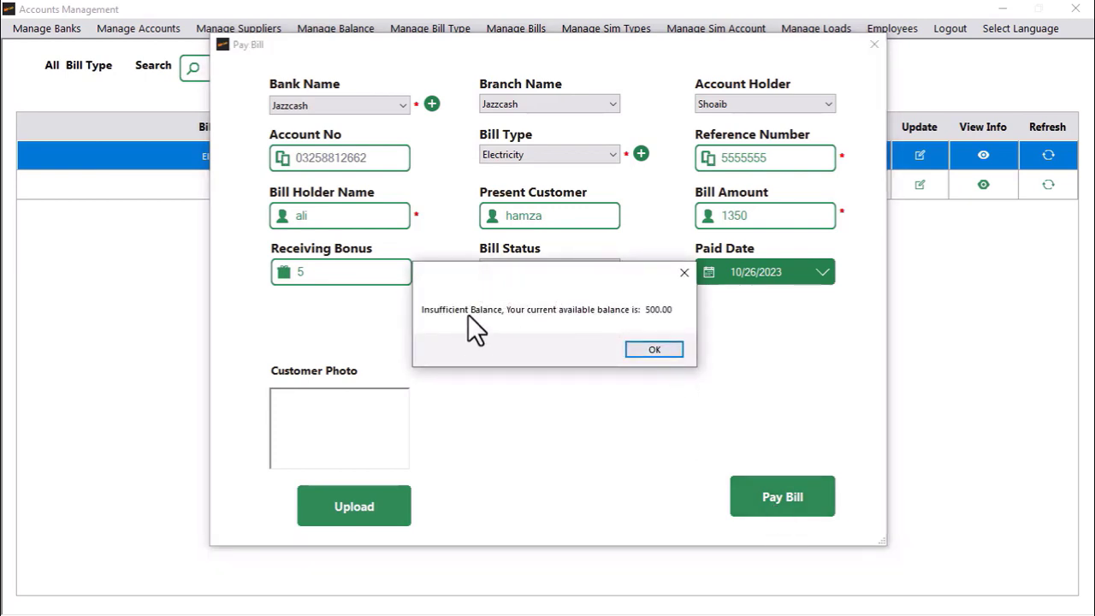
pyautogui.click(652, 353)
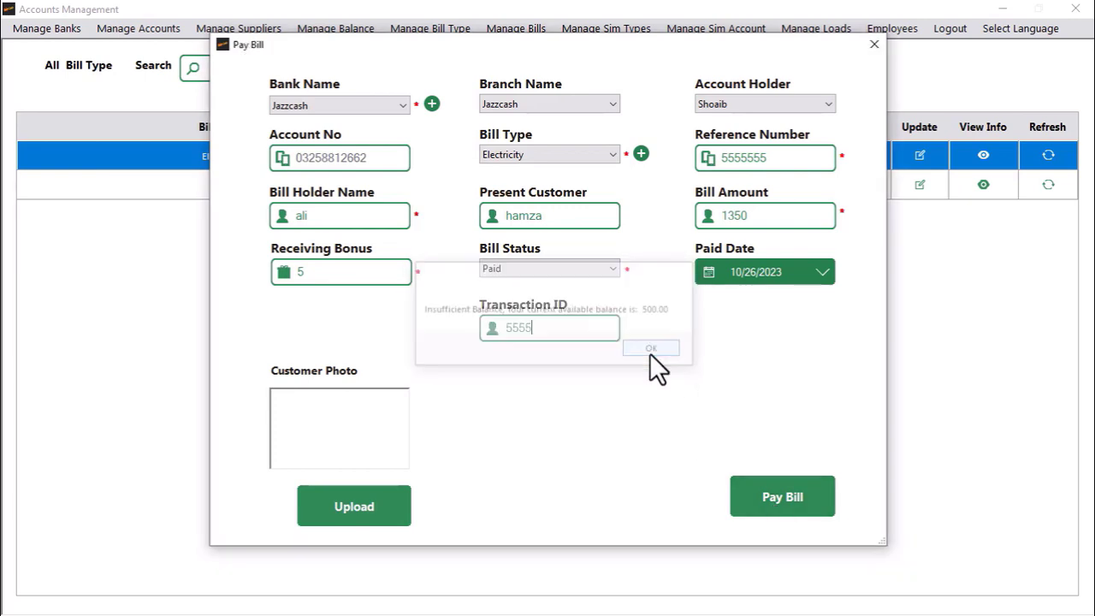
# Step: Lower the bill amount to 450 and pay the bill successfully
pyautogui.doubleClick(732, 216)
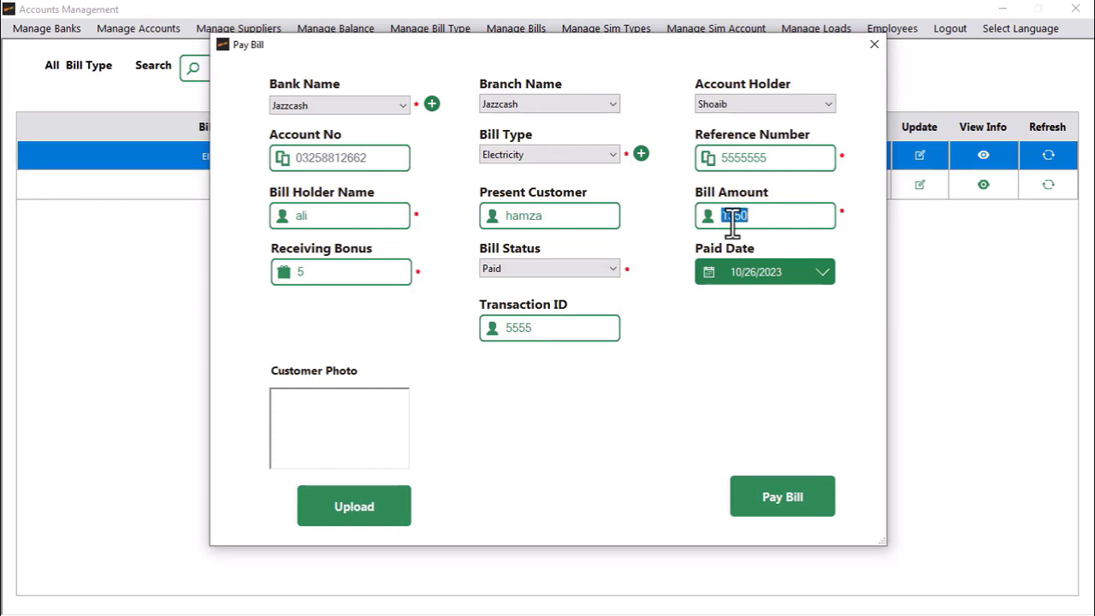
pyautogui.write('450')
pyautogui.click(750, 499)
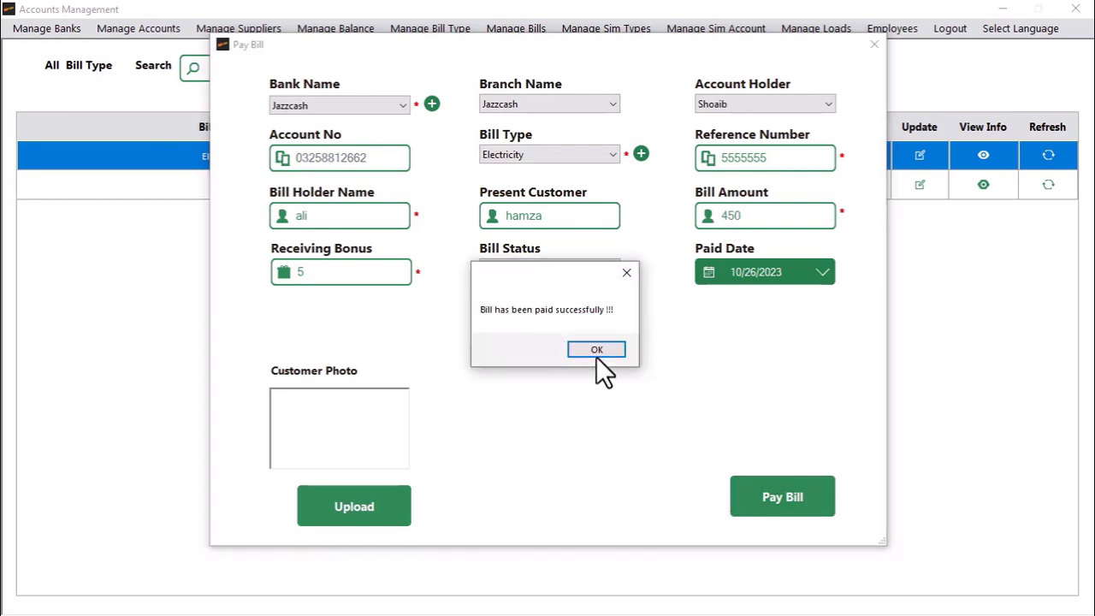
pyautogui.click(597, 353)
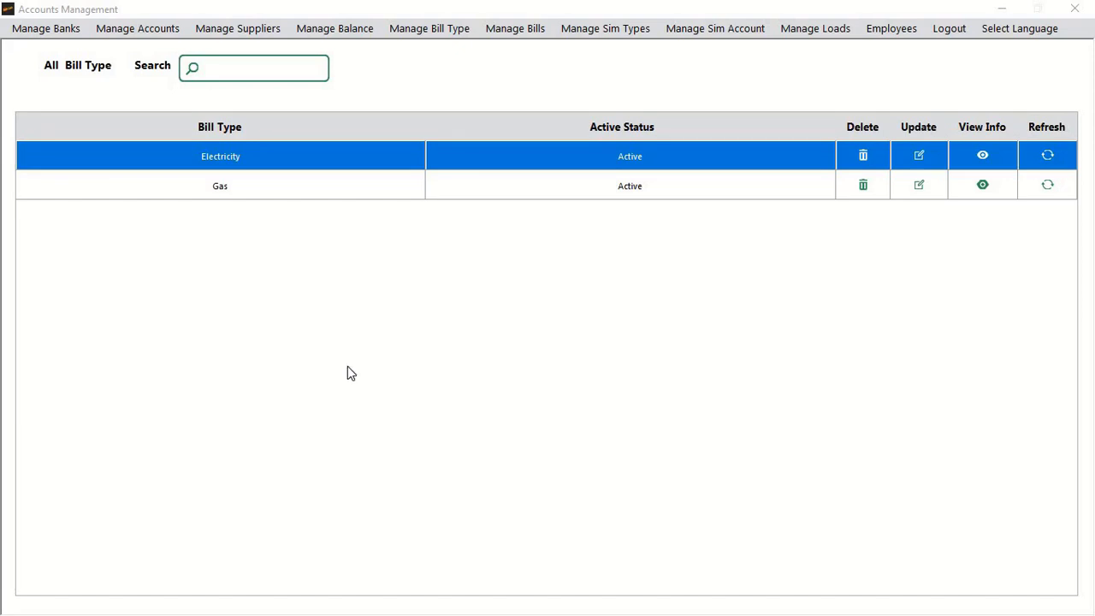
# Step: Create the sim type 'Warid' and confirm it was added
pyautogui.click(612, 34)
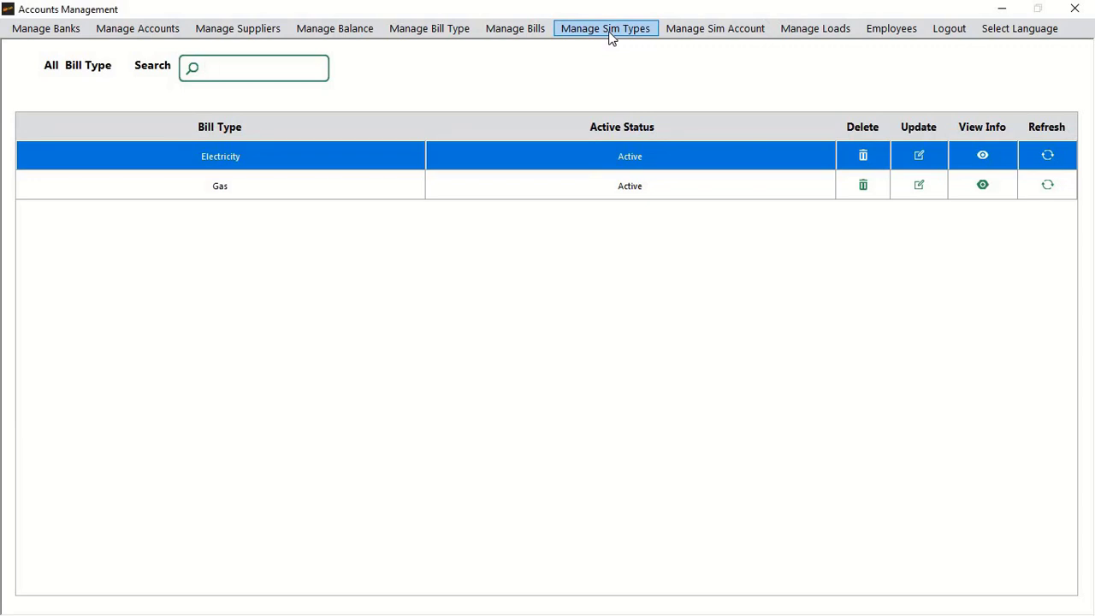
pyautogui.click(600, 31)
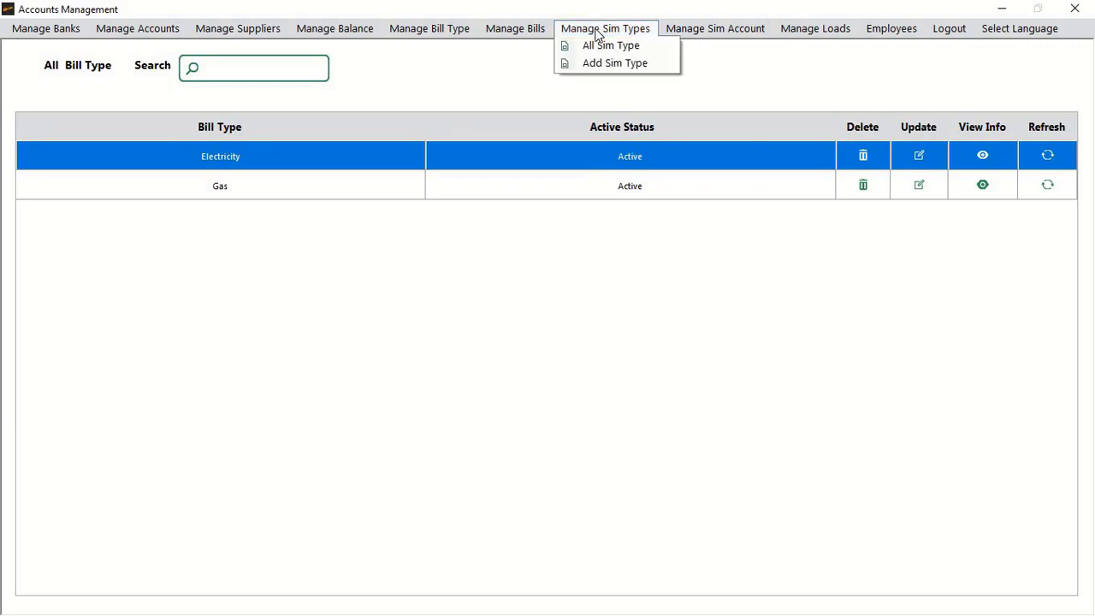
pyautogui.click(600, 62)
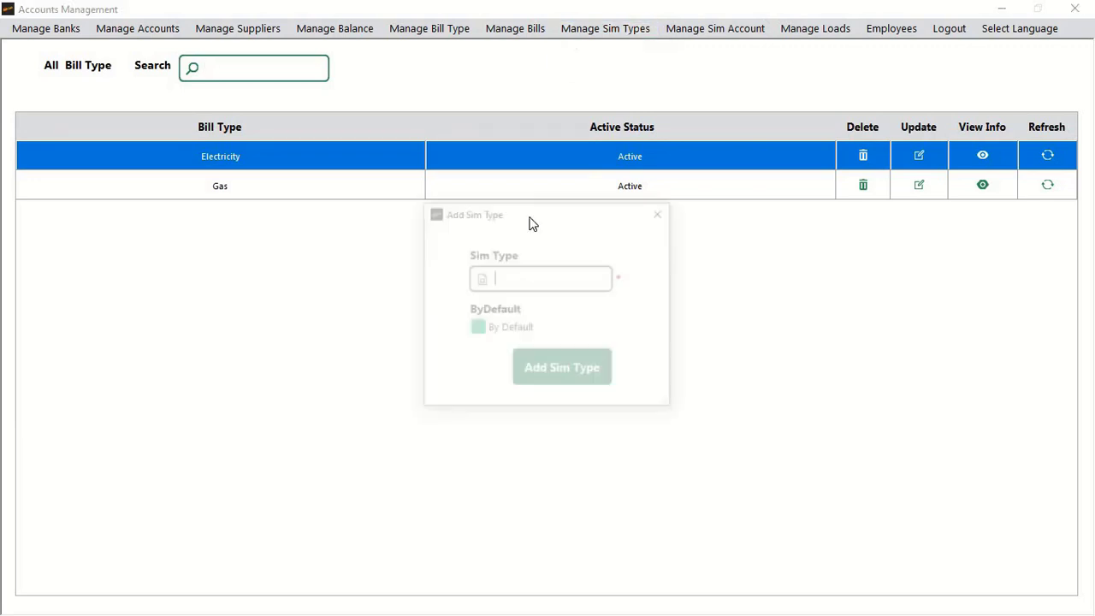
pyautogui.write('W')
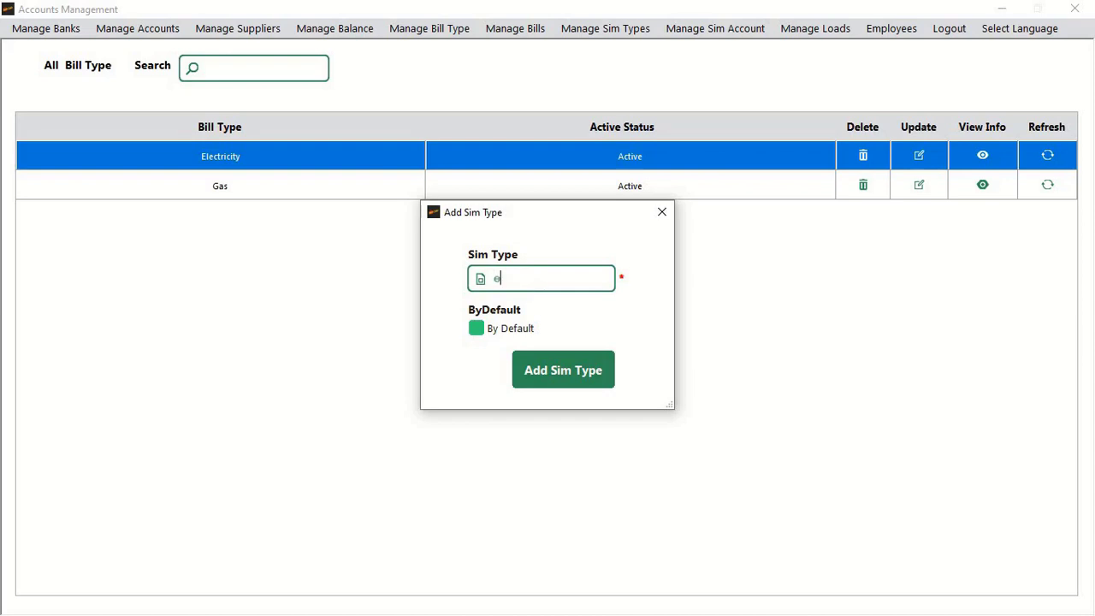
pyautogui.write('arid')
pyautogui.click(576, 369)
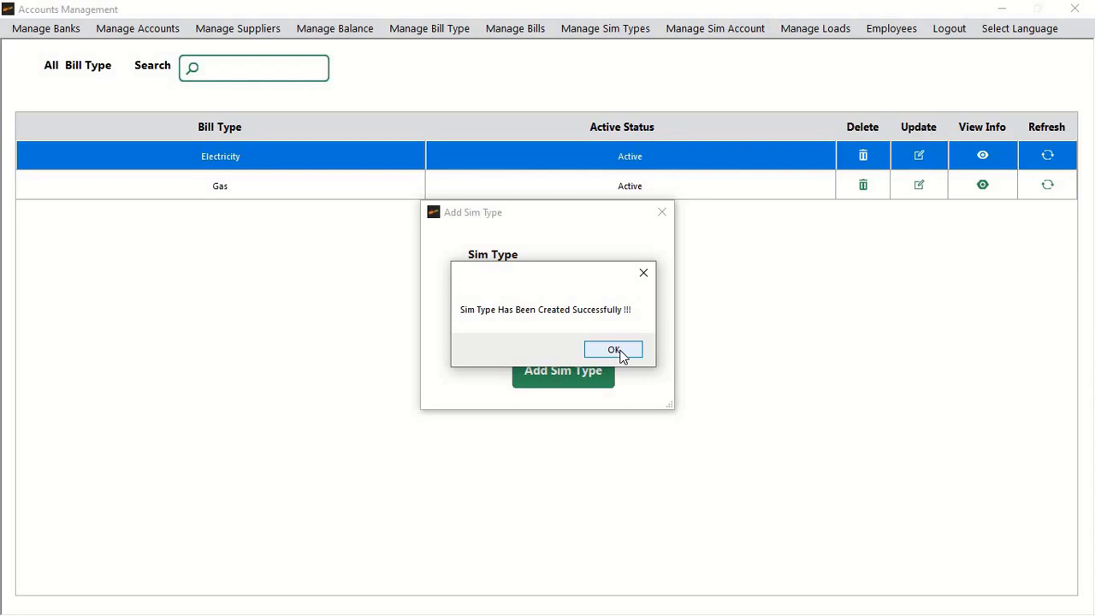
pyautogui.click(615, 350)
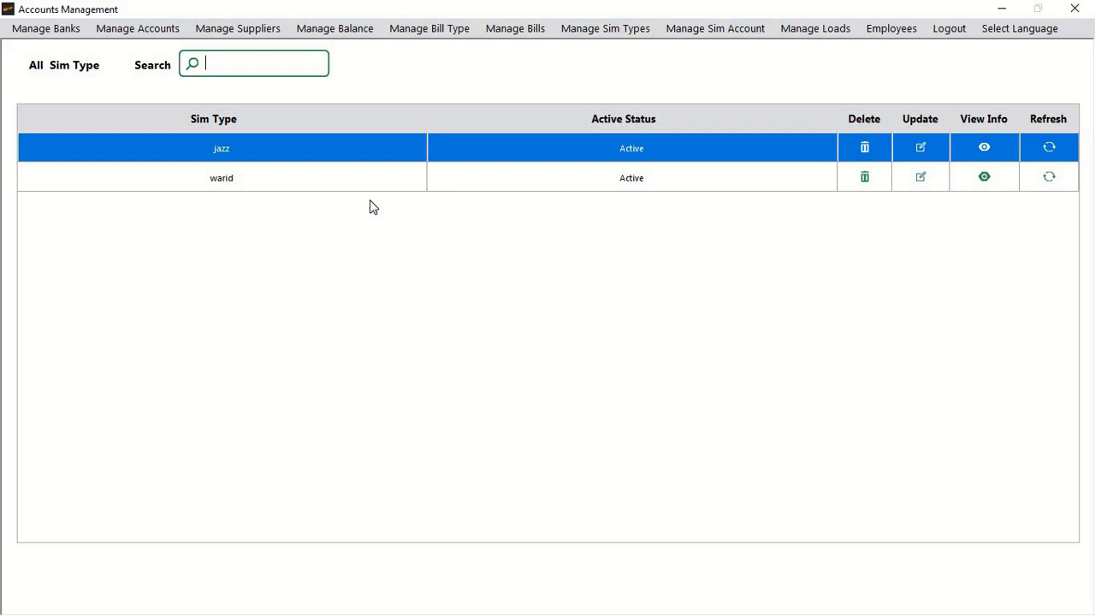
# Step: Create a jazz sim account with its sim number, account holder name and CNIC entered
pyautogui.click(704, 31)
pyautogui.click(541, 270)
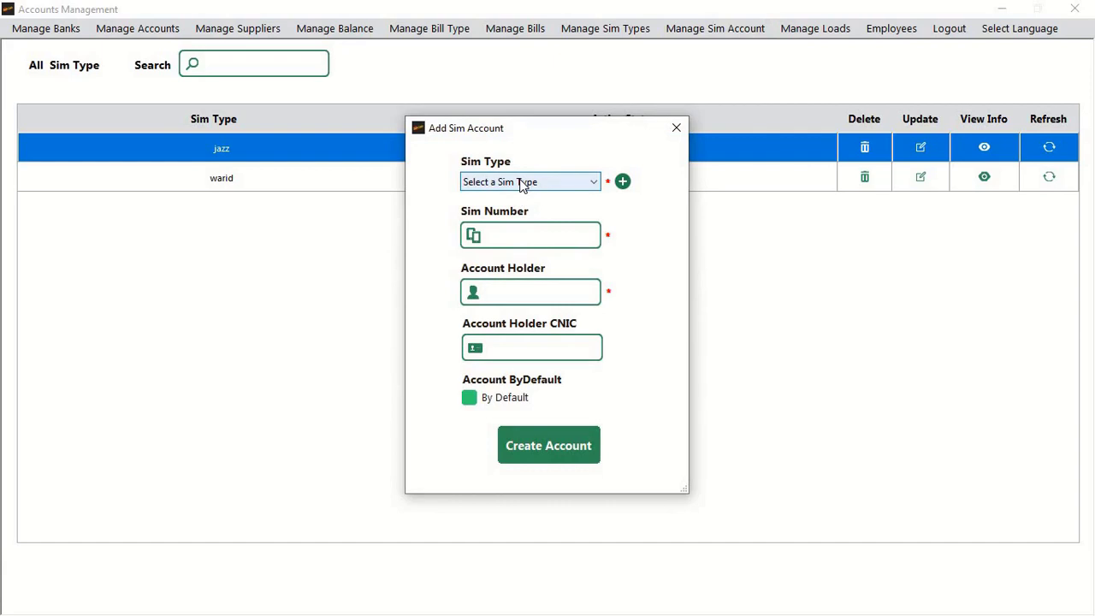
pyautogui.click(522, 183)
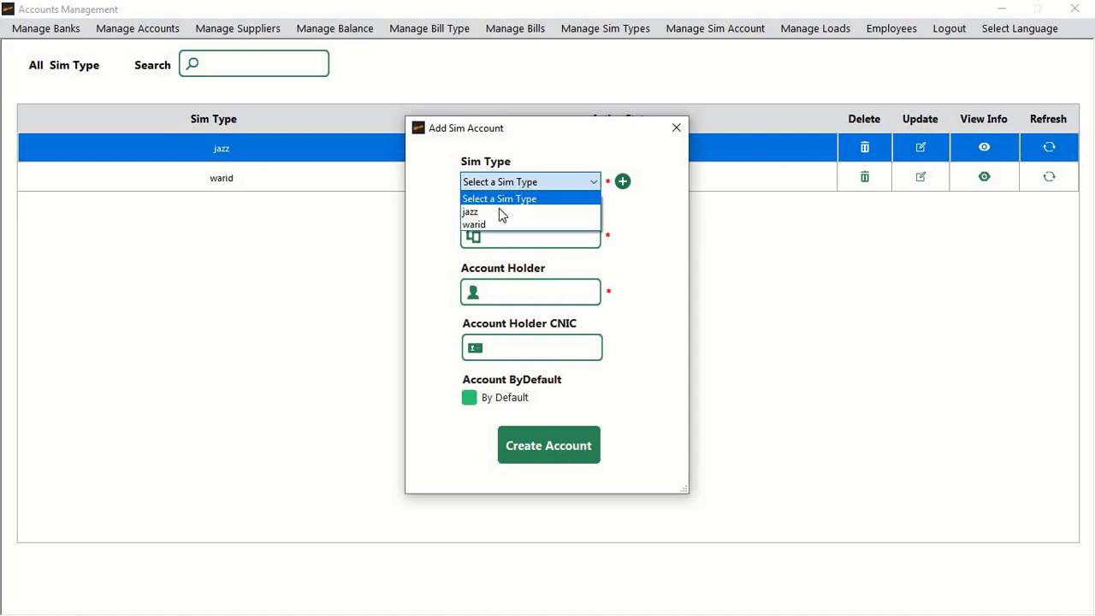
pyautogui.click(502, 210)
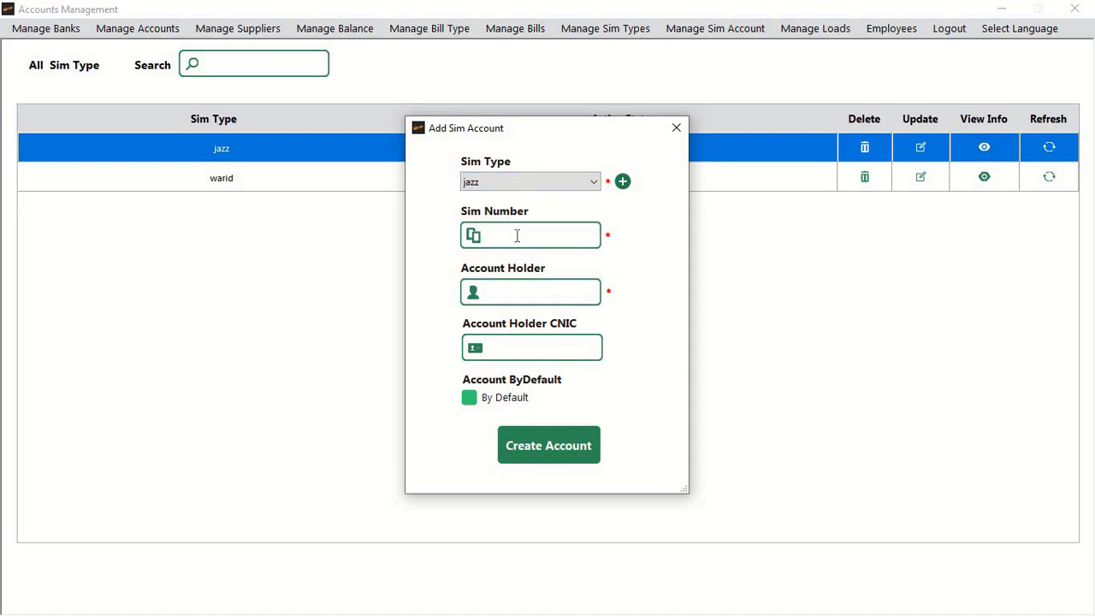
pyautogui.click(517, 236)
pyautogui.click(530, 289)
pyautogui.write('SAI')
pyautogui.press('BackSpace')
pyautogui.press('BackSpace')
pyautogui.press('BackSpace')
pyautogui.write('Ali')
pyautogui.write('111')
pyautogui.click(555, 444)
pyautogui.click(640, 351)
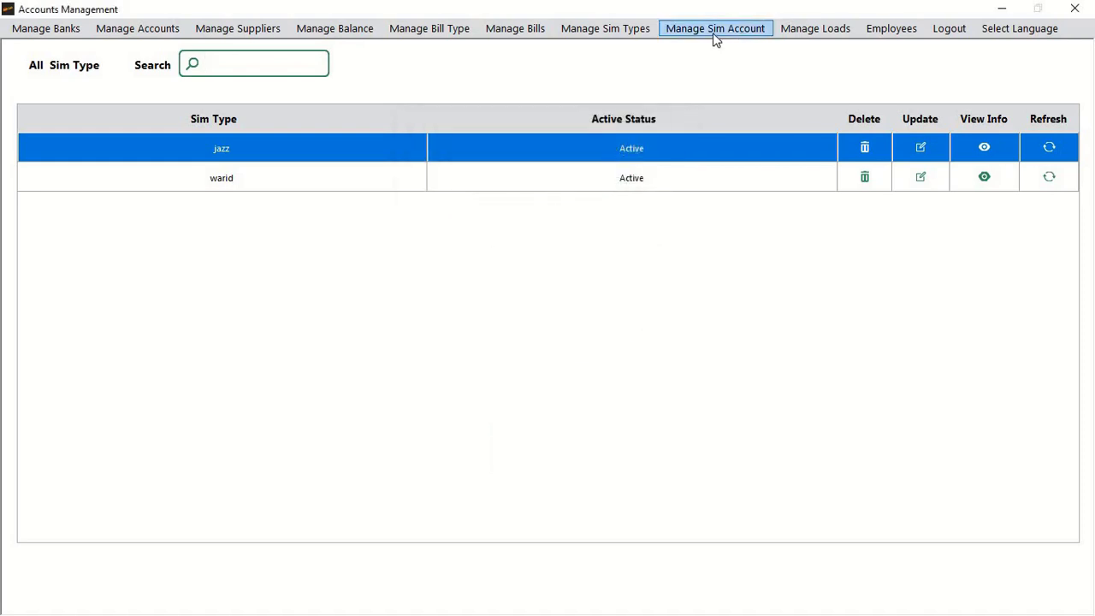
# Step: Open the Manage Loads menu to show the load options
pyautogui.click(796, 33)
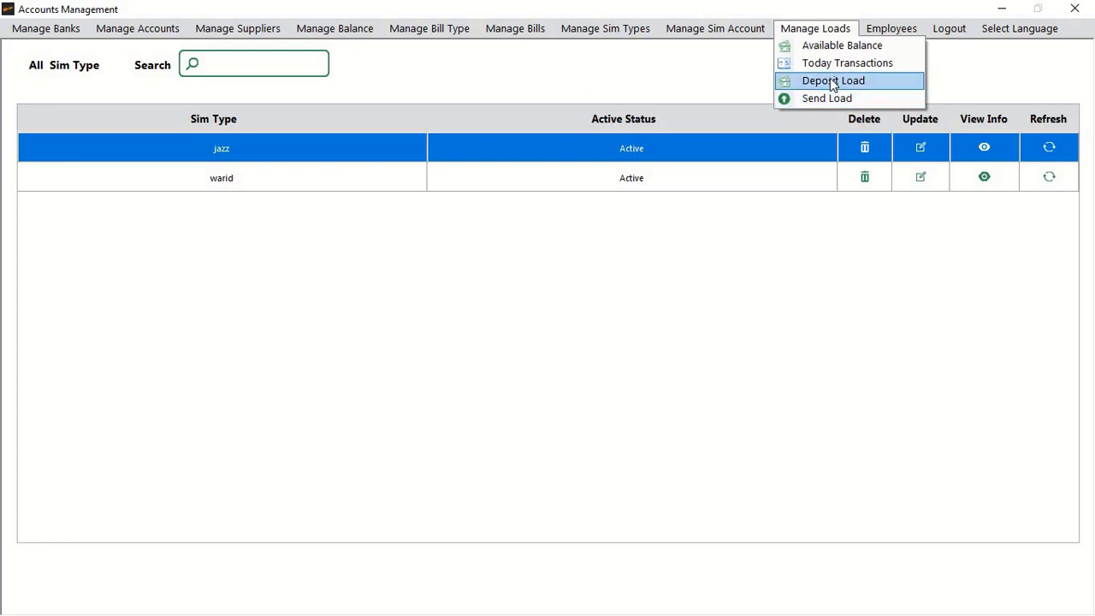
# Step: Start a load deposit for the jazz sim from supplier Jazzcash Agent via Jazzcash bank
pyautogui.click(833, 83)
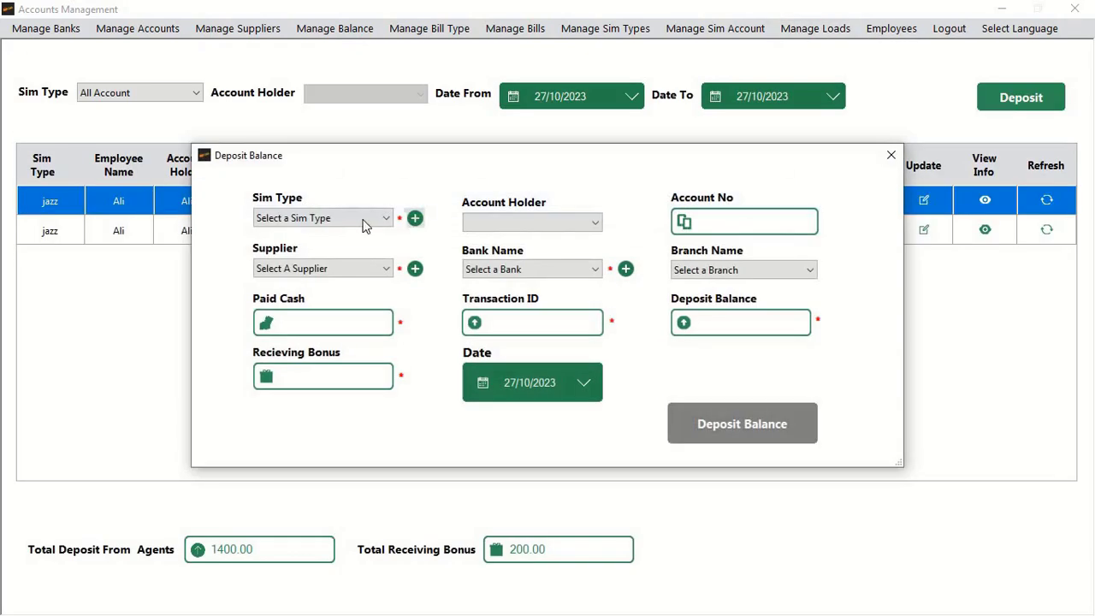
pyautogui.click(352, 217)
pyautogui.click(301, 247)
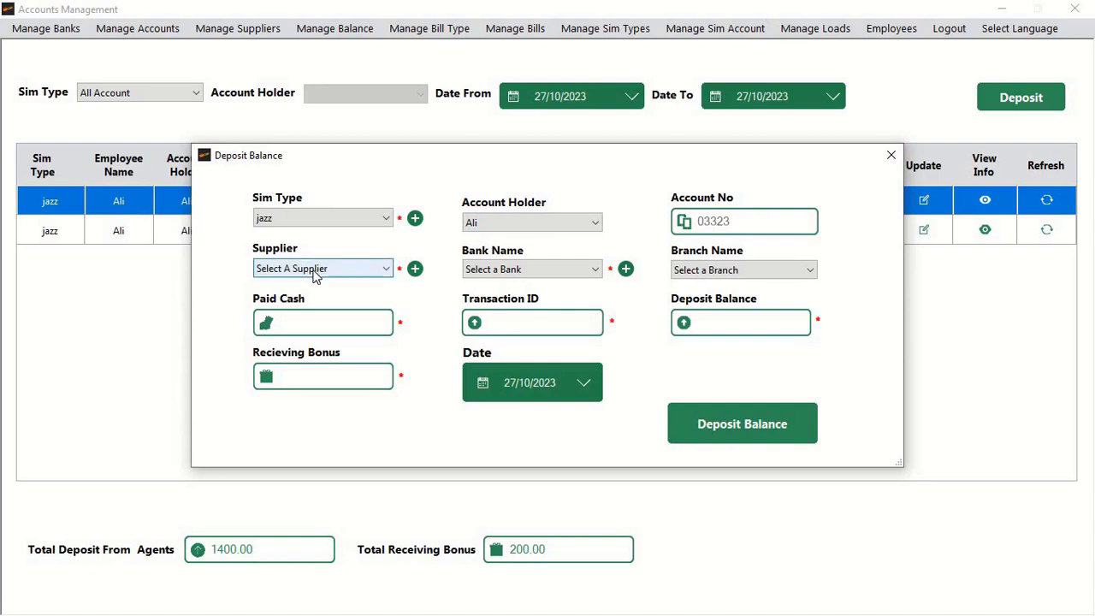
pyautogui.click(316, 272)
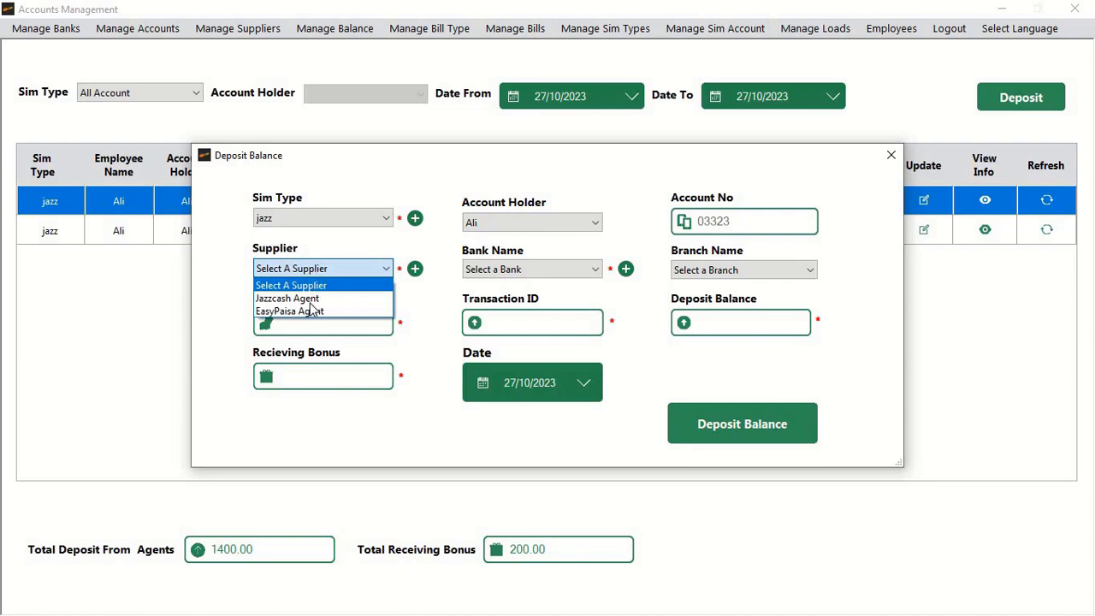
pyautogui.click(311, 299)
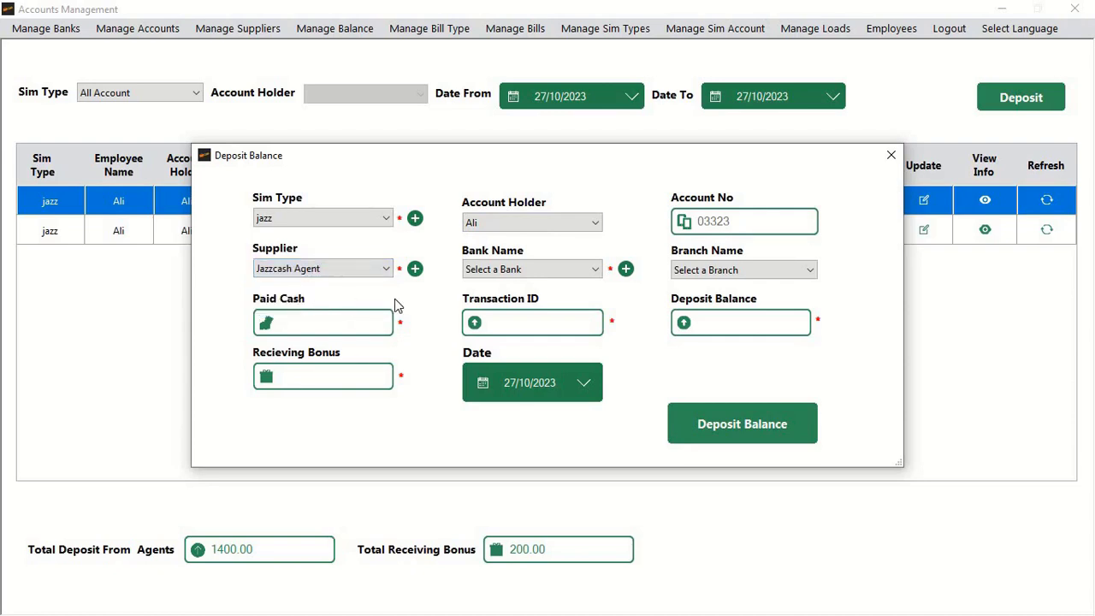
pyautogui.click(527, 270)
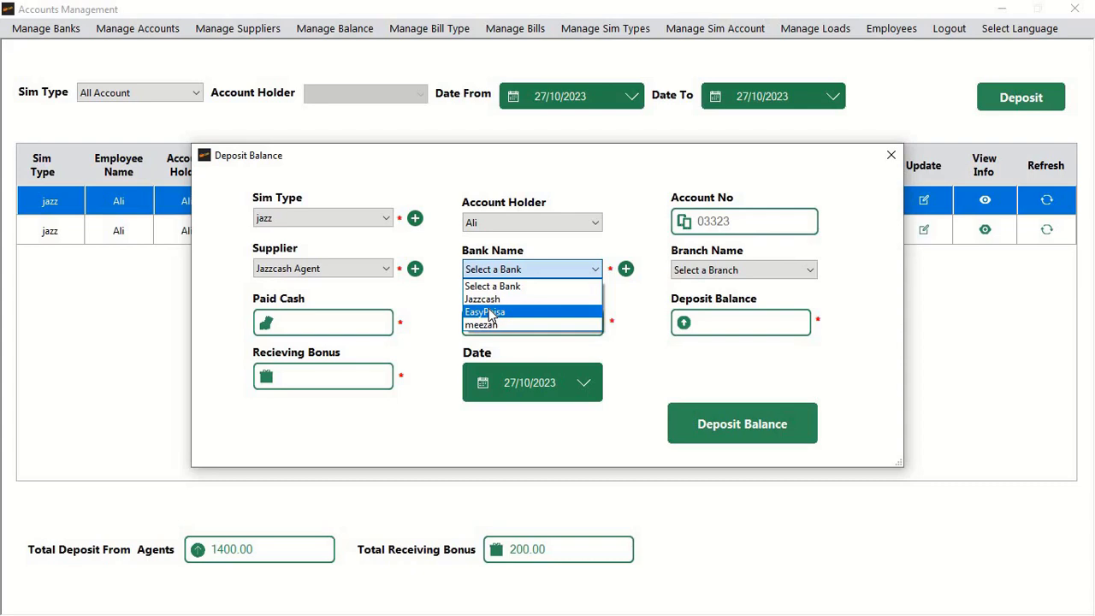
pyautogui.click(484, 299)
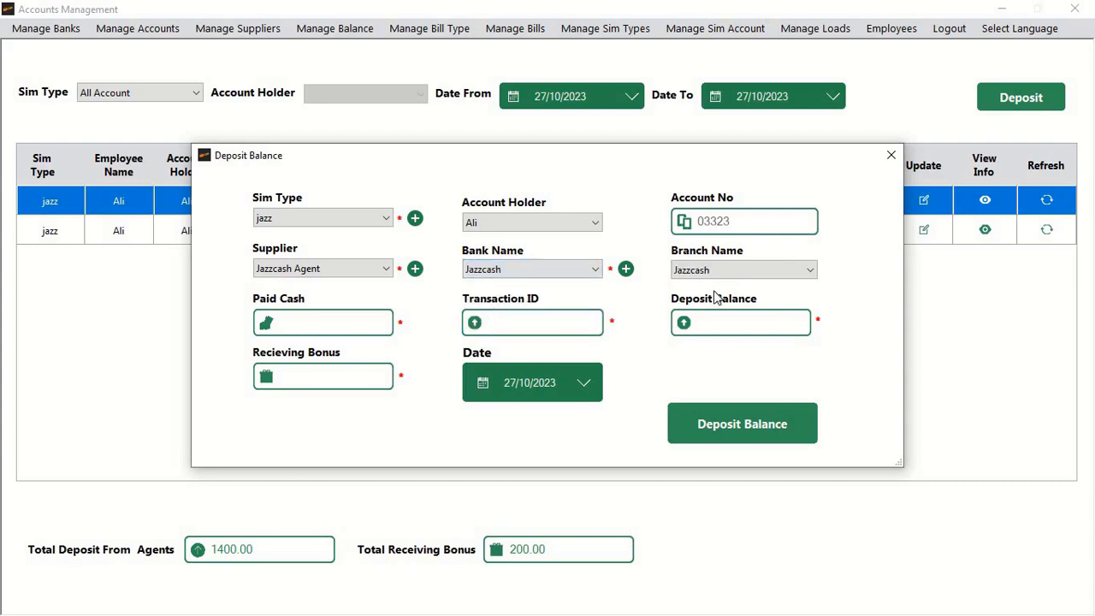
# Step: Enter paid cash 1200, deposit balance 1400 and transaction ID 000, then save the deposit
pyautogui.click(282, 322)
pyautogui.write('1200')
pyautogui.click(698, 322)
pyautogui.write('1400')
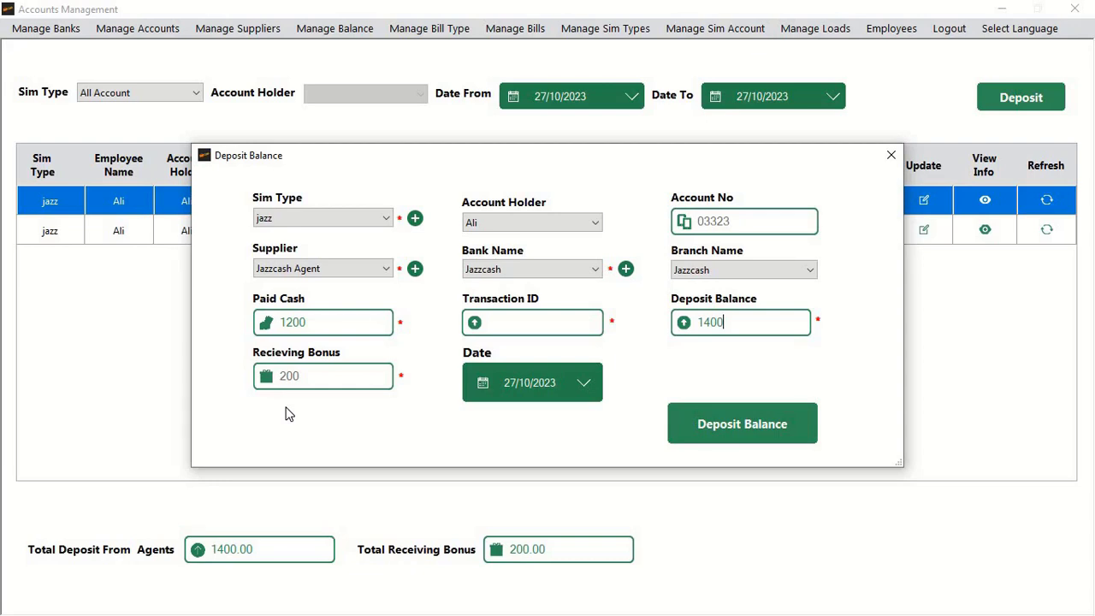
pyautogui.click(525, 328)
pyautogui.write('000')
pyautogui.click(714, 440)
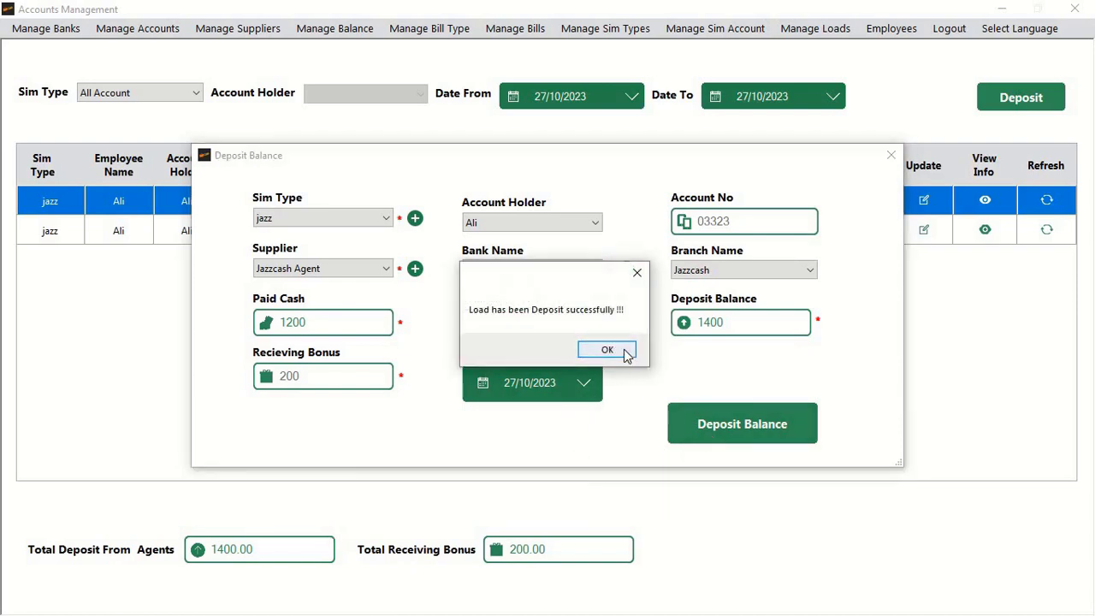
pyautogui.click(623, 351)
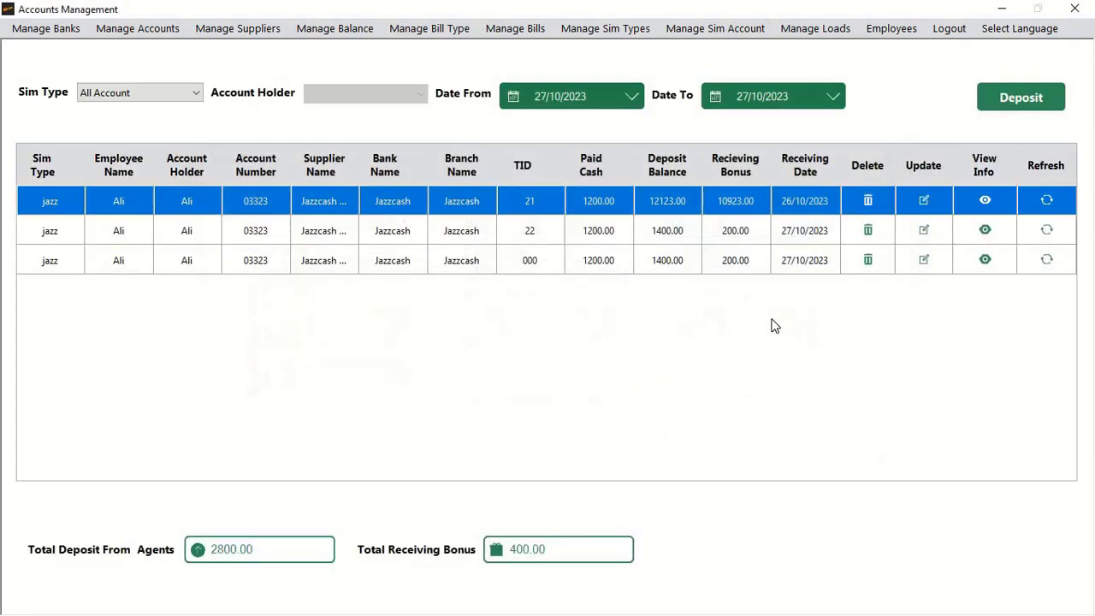
# Step: Check the jazz account's available balance of 14923.00, then close the window
pyautogui.click(803, 29)
pyautogui.click(514, 291)
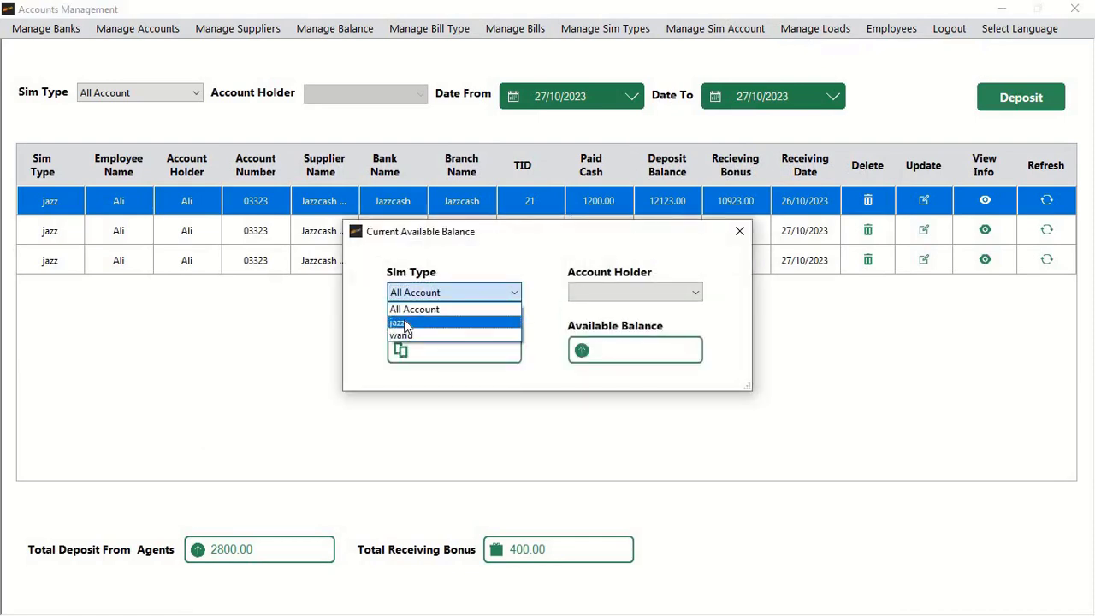
pyautogui.click(406, 323)
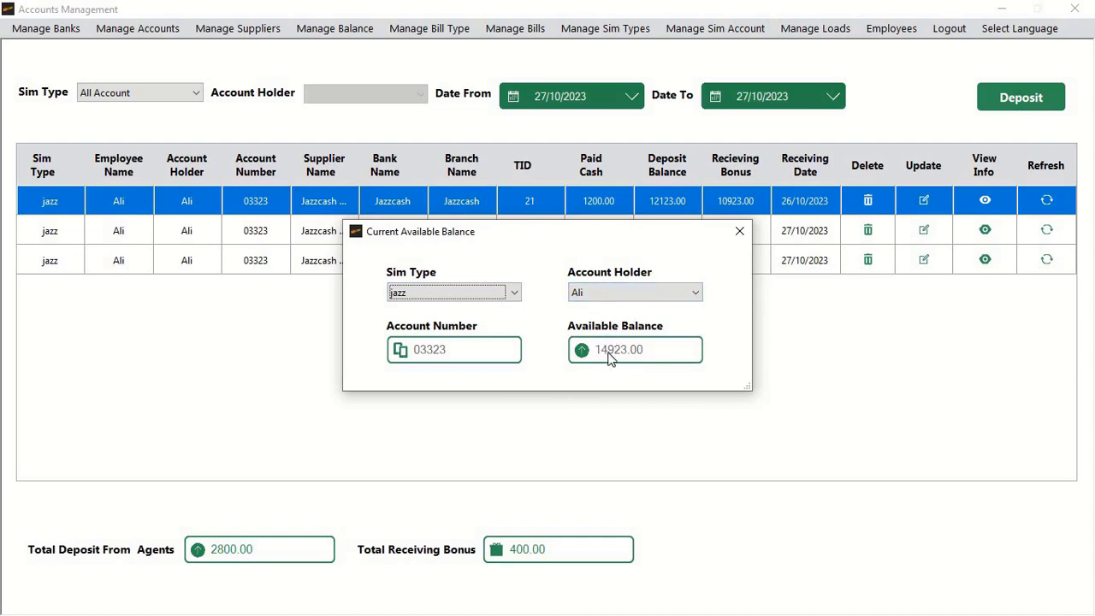
pyautogui.click(739, 231)
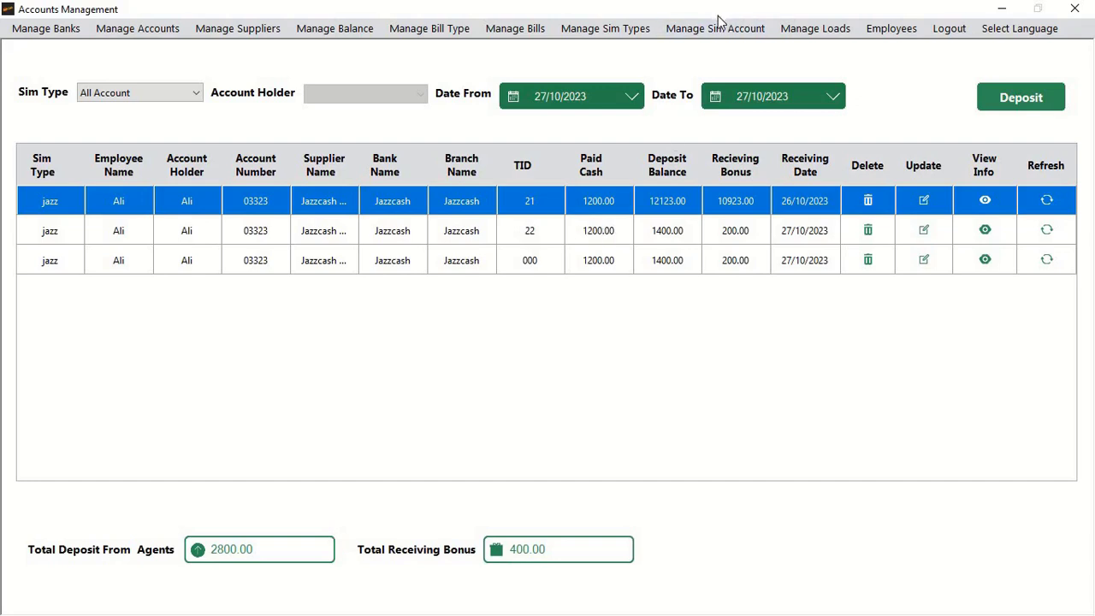
pyautogui.click(815, 32)
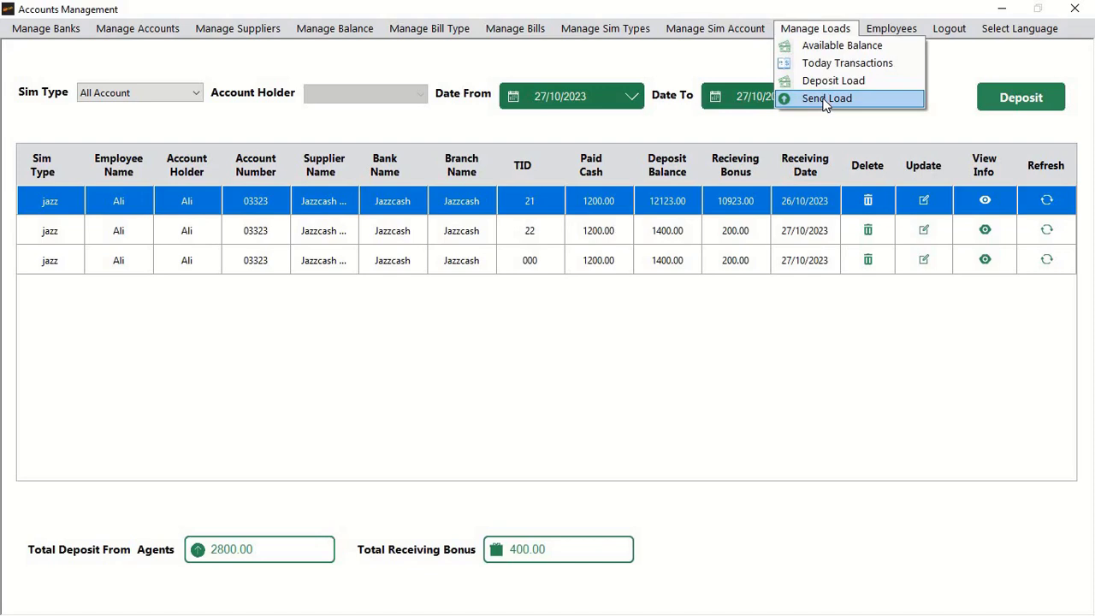
# Step: Start a load send from the jazz sim to a jazz customer sim
pyautogui.click(826, 99)
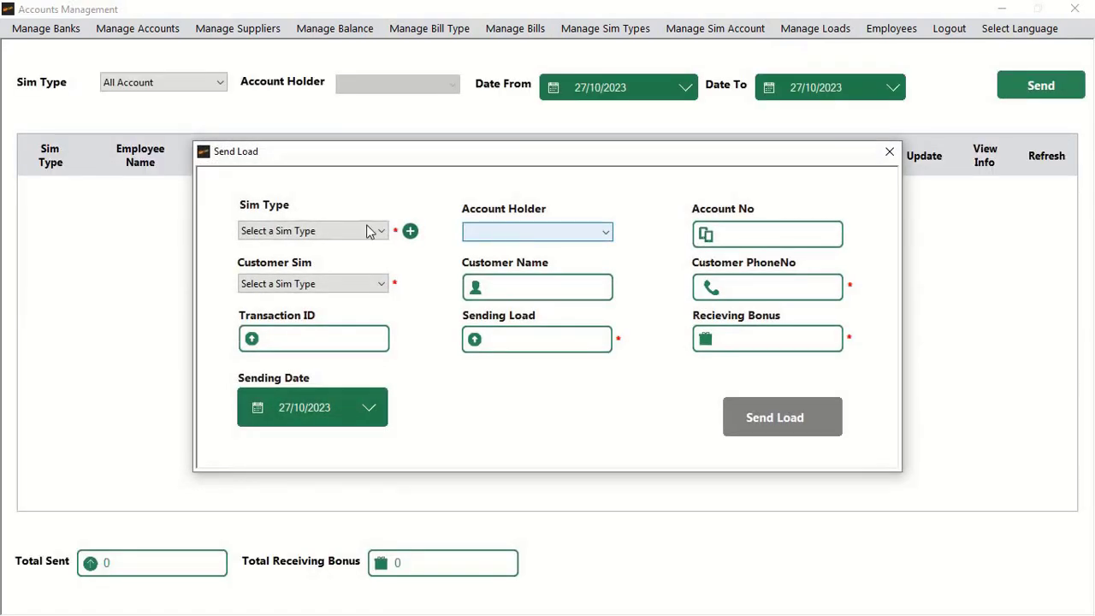
pyautogui.click(339, 236)
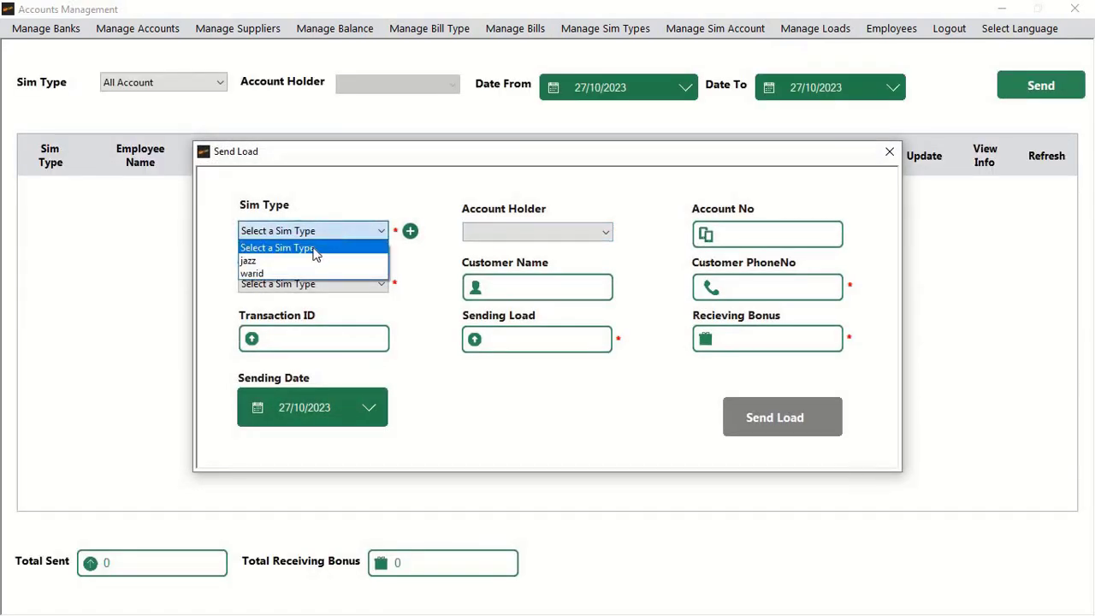
pyautogui.click(285, 262)
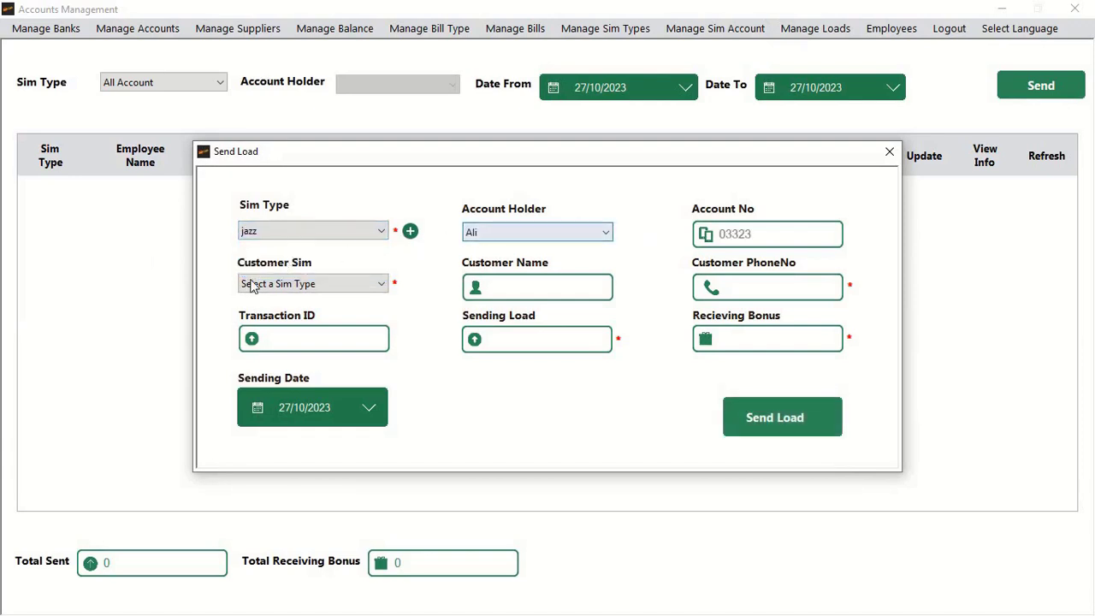
pyautogui.click(310, 291)
pyautogui.click(285, 312)
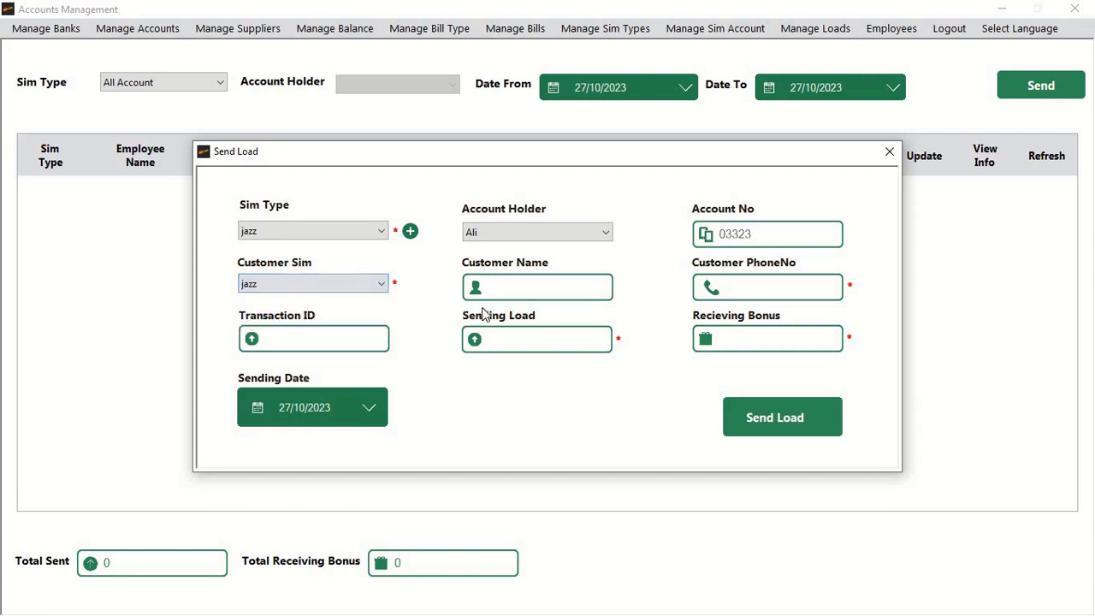
# Step: Enter a placeholder customer name and phone number, load 923 and bonus 23, then send it
pyautogui.click(513, 287)
pyautogui.write('xyz')
pyautogui.press('Tab')
pyautogui.write('xyz')
pyautogui.press('BackSpace')
pyautogui.press('BackSpace')
pyautogui.press('BackSpace')
pyautogui.write('0000')
pyautogui.press('Tab')
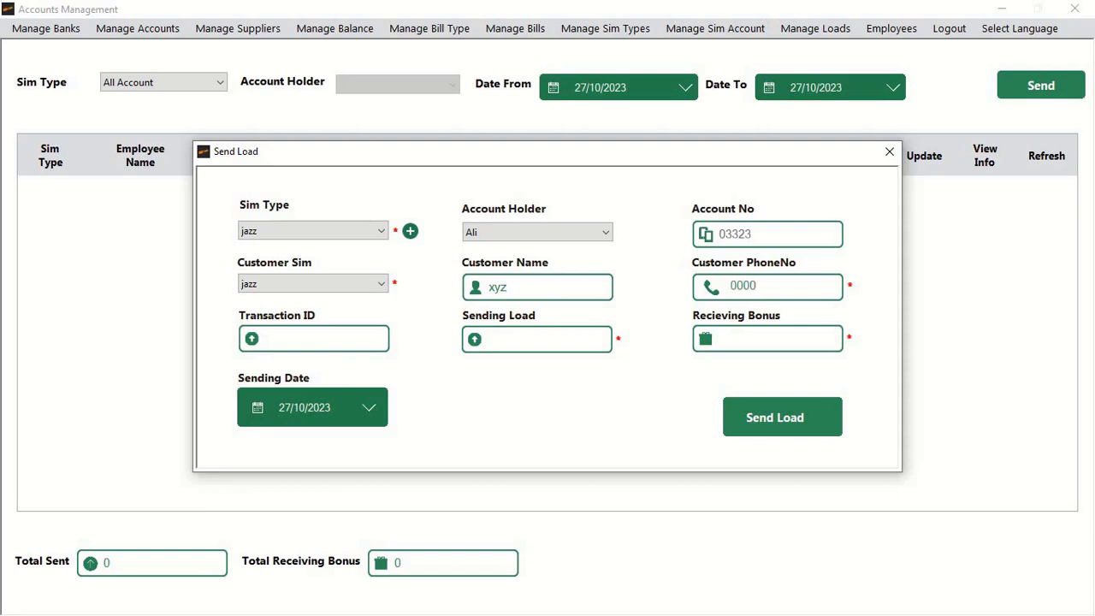
pyautogui.write('923')
pyautogui.press('Tab')
pyautogui.write('0')
pyautogui.press('BackSpace')
pyautogui.write('23')
pyautogui.click(734, 412)
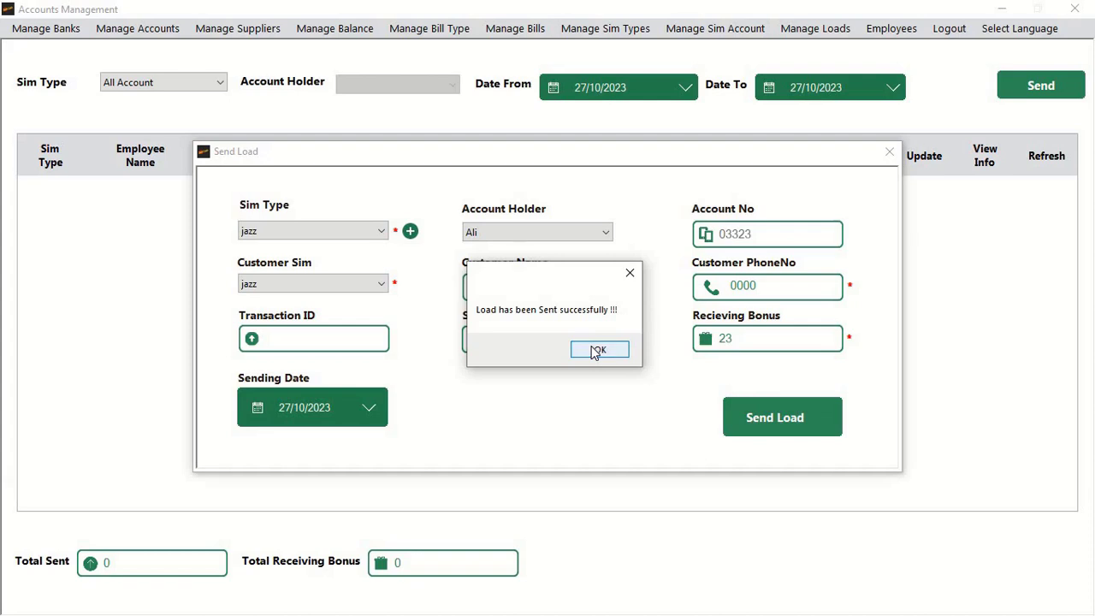
pyautogui.click(596, 350)
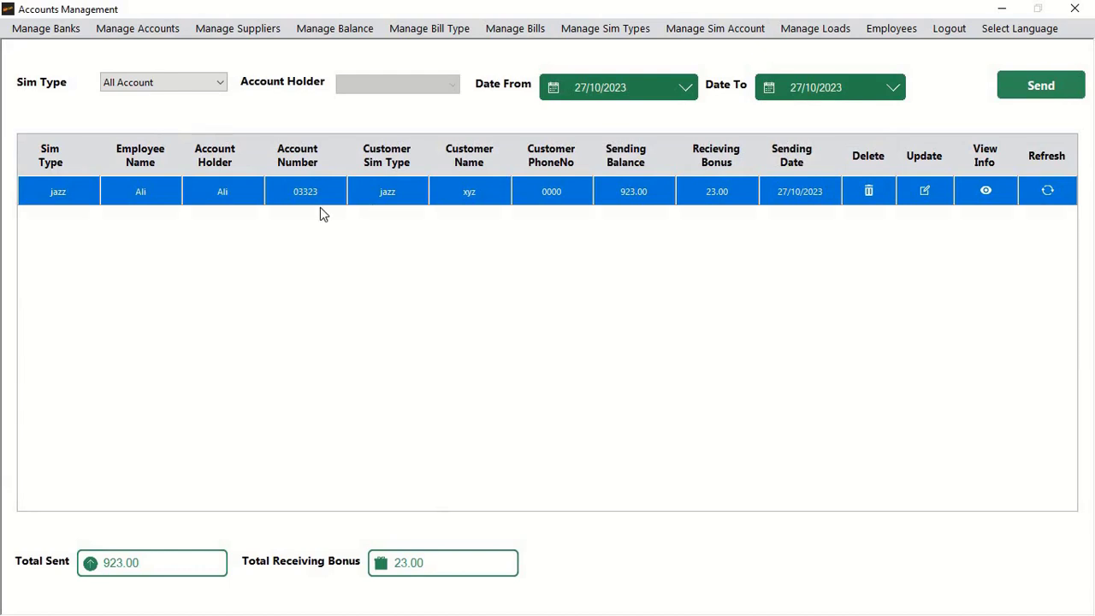
pyautogui.click(166, 83)
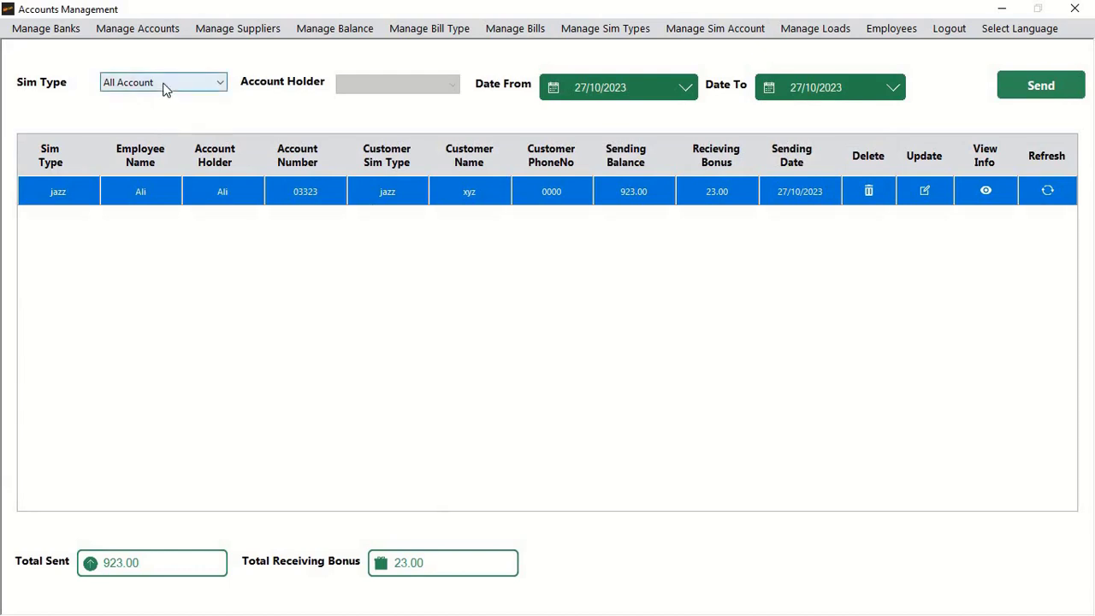
# Step: Check the jazz account's available balance after sending, 1877.00
pyautogui.click(205, 343)
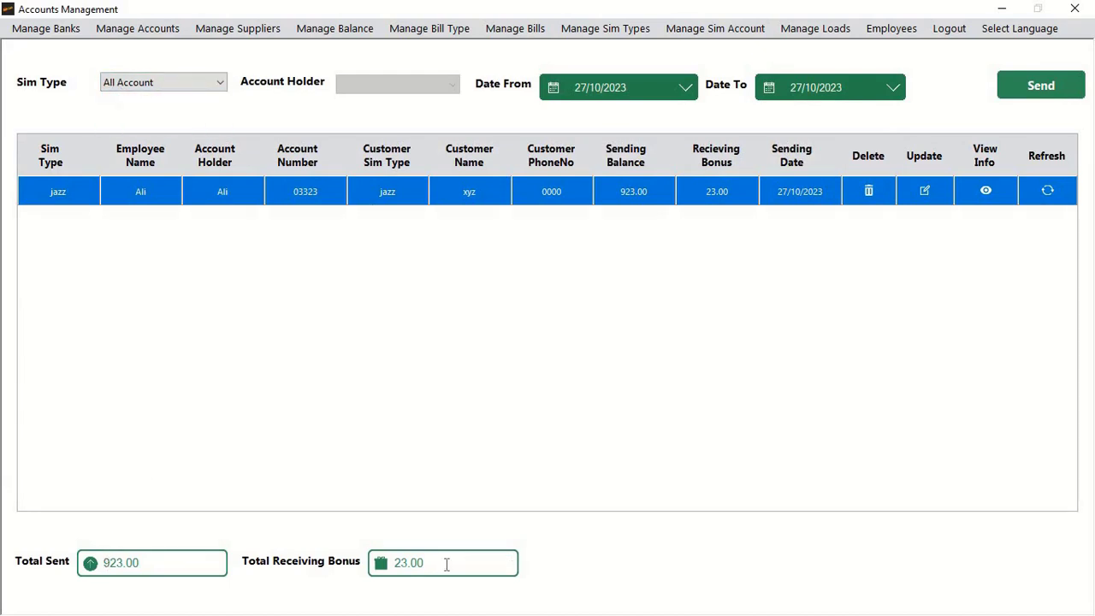
pyautogui.click(727, 32)
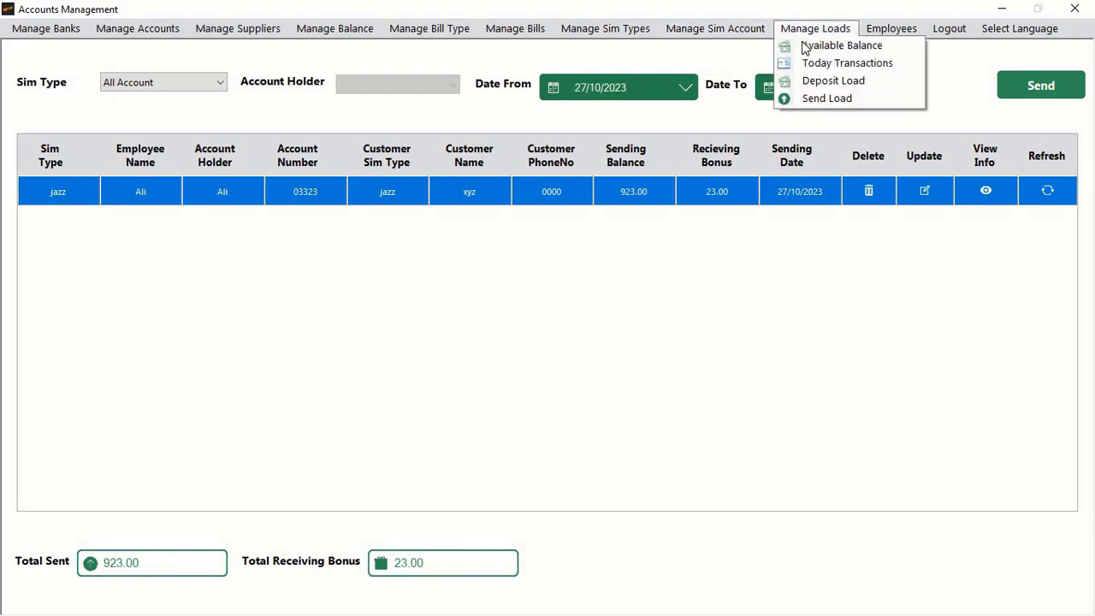
pyautogui.click(805, 47)
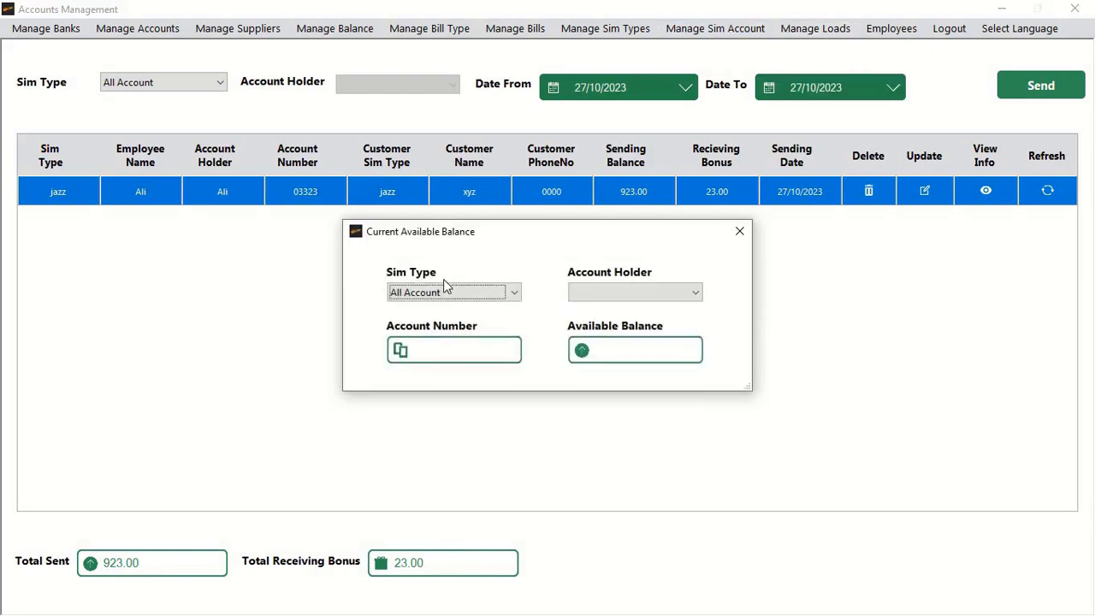
pyautogui.click(441, 291)
pyautogui.click(424, 322)
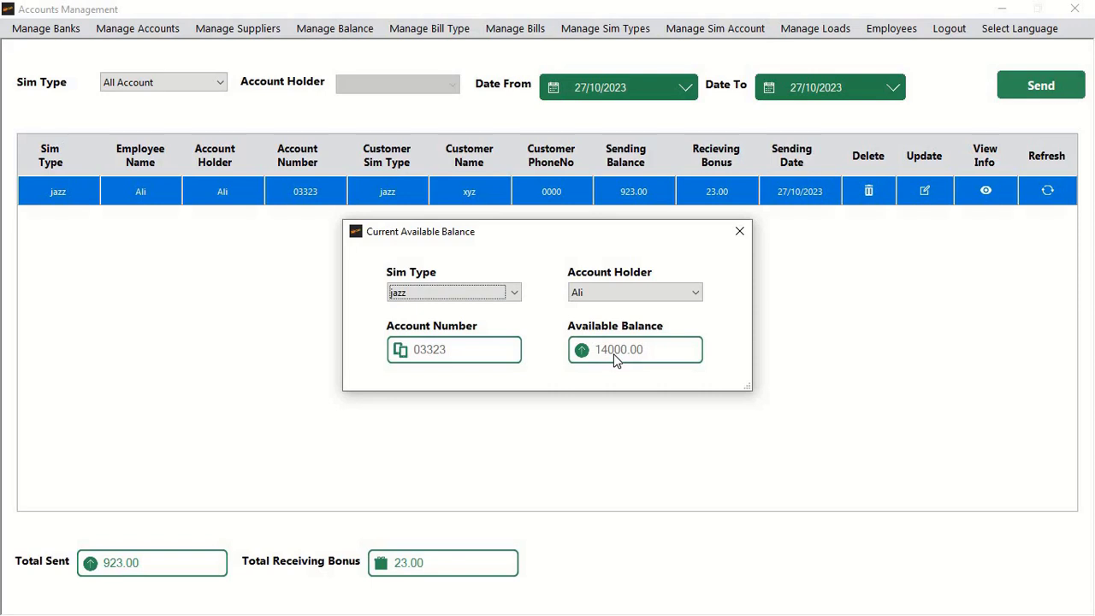
pyautogui.click(740, 231)
# Step: Show today's load transactions filtered to the jazz sim
pyautogui.click(817, 31)
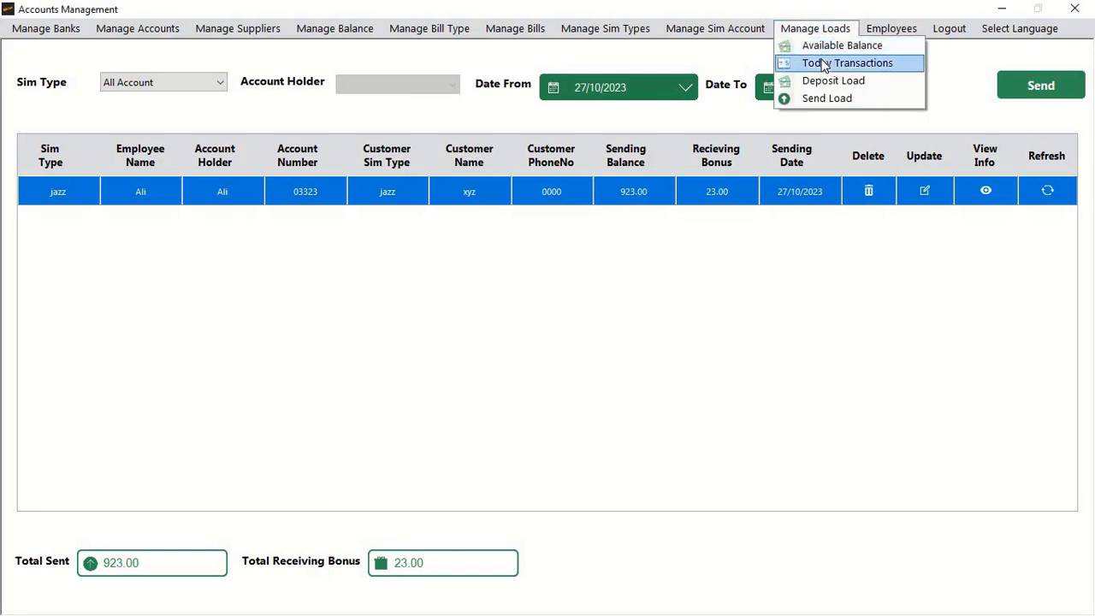
pyautogui.click(821, 63)
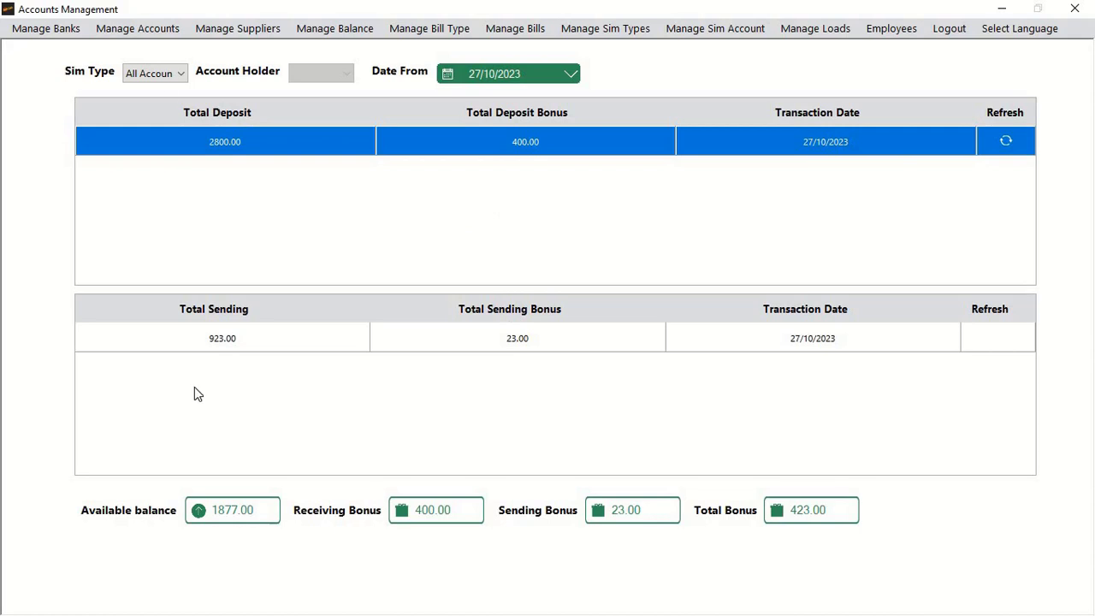
pyautogui.click(156, 74)
pyautogui.click(147, 103)
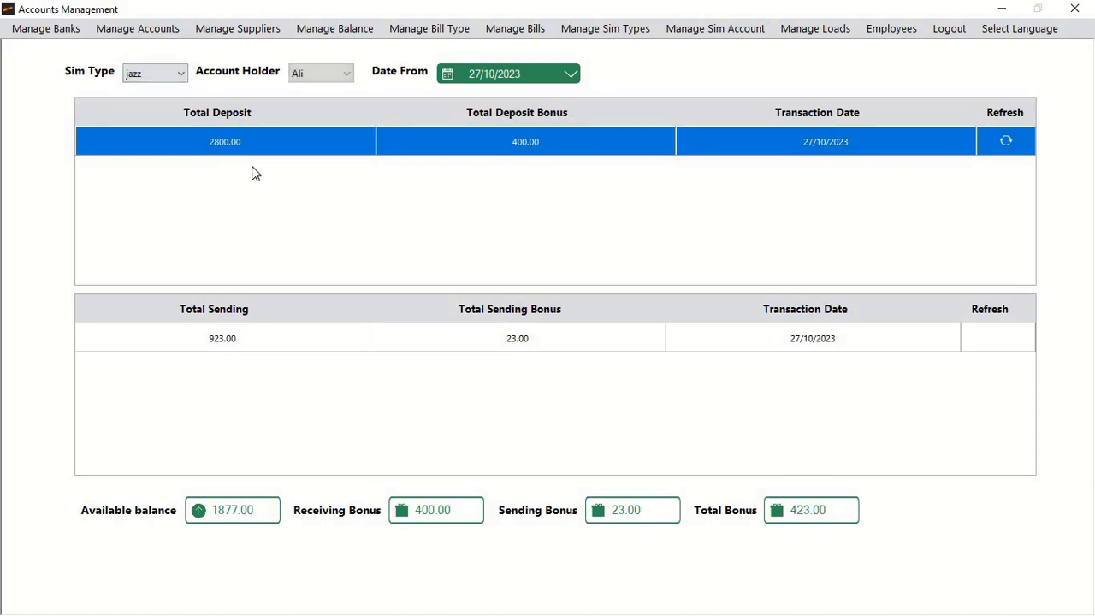